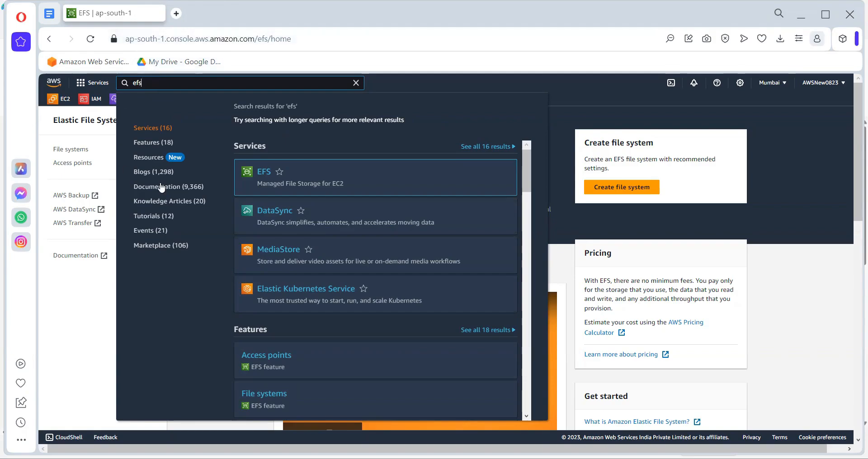
Step: Examine the EFS service description in the search results and the title on the Amazon Elastic File System landing page
mouse_move(263, 181)
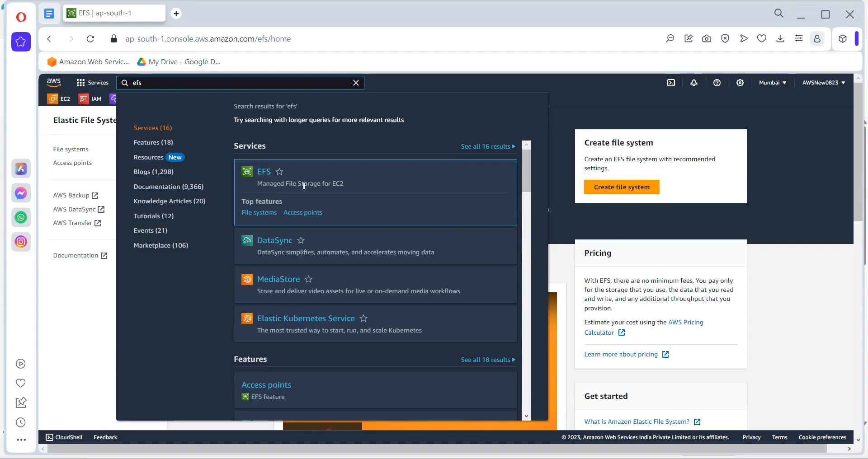
double_click(267, 184)
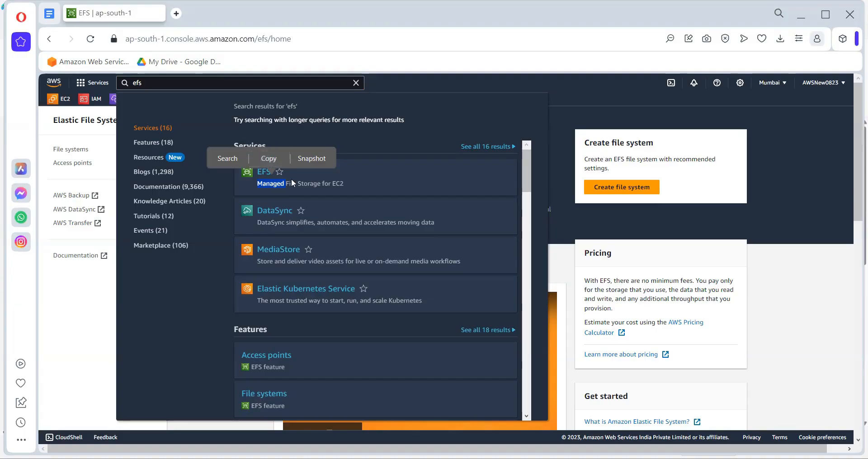
mouse_move(289, 183)
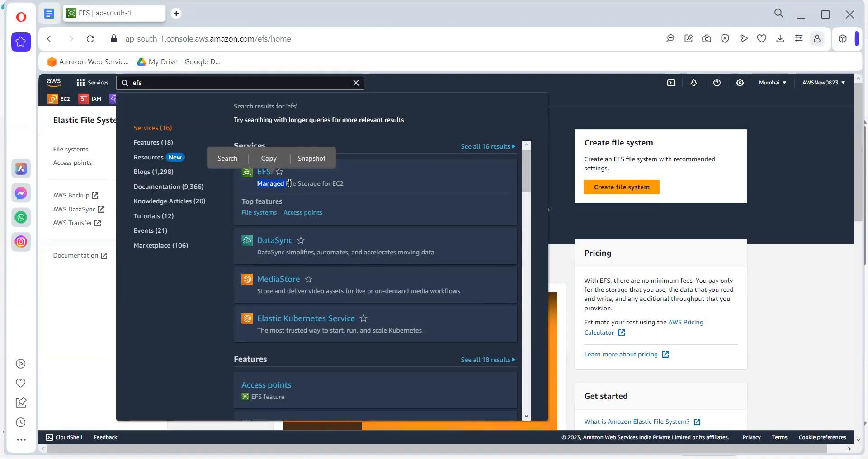
double_click(291, 183)
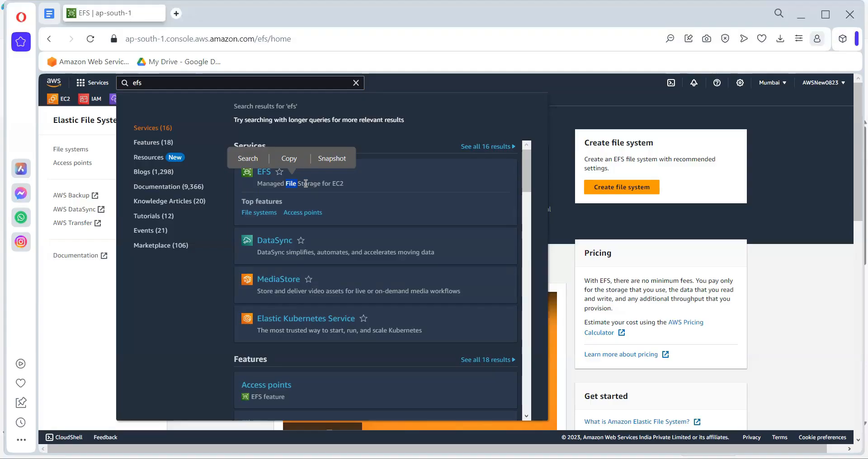
double_click(306, 183)
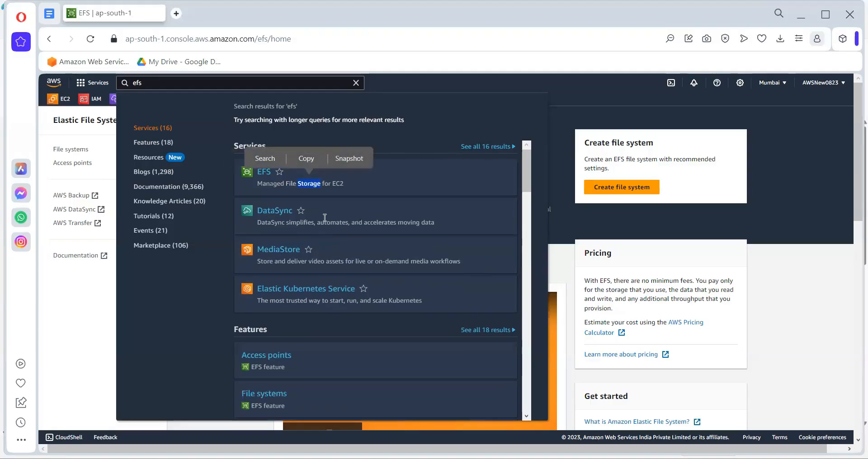
mouse_move(309, 188)
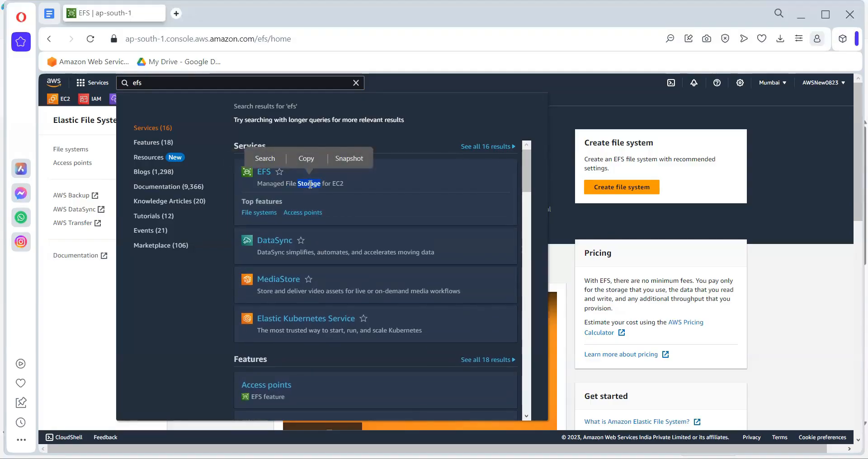
double_click(338, 183)
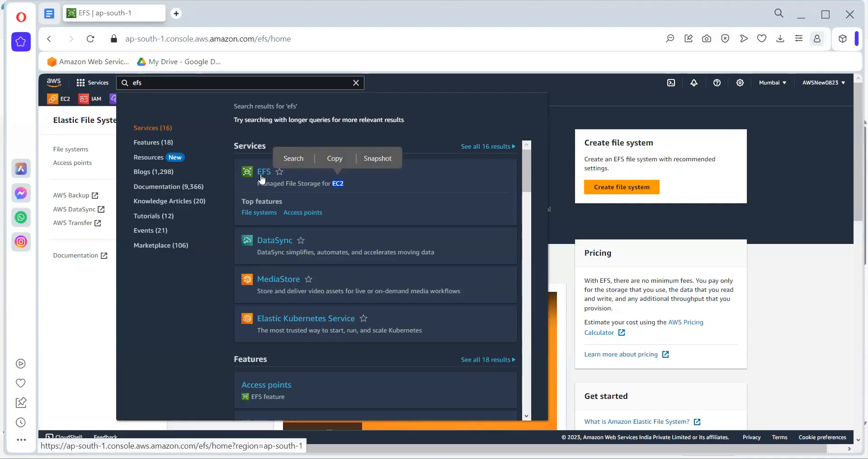
left_click(48, 285)
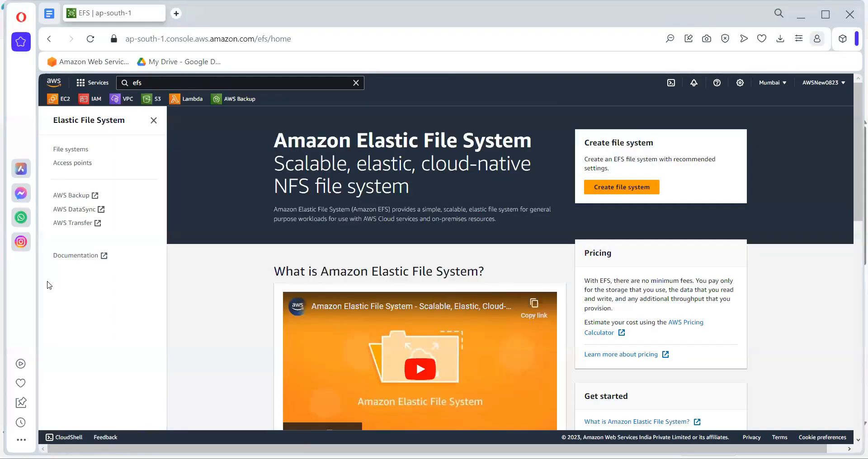
left_click_drag(275, 140, 354, 145)
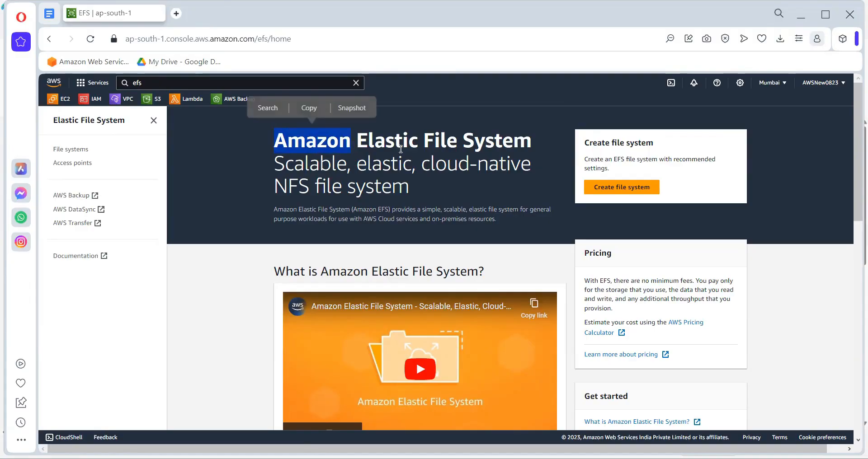
double_click(382, 143)
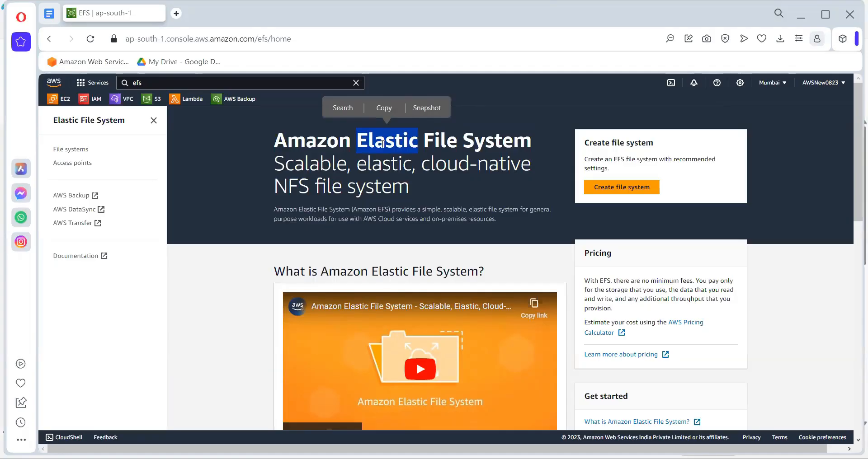
left_click(431, 138)
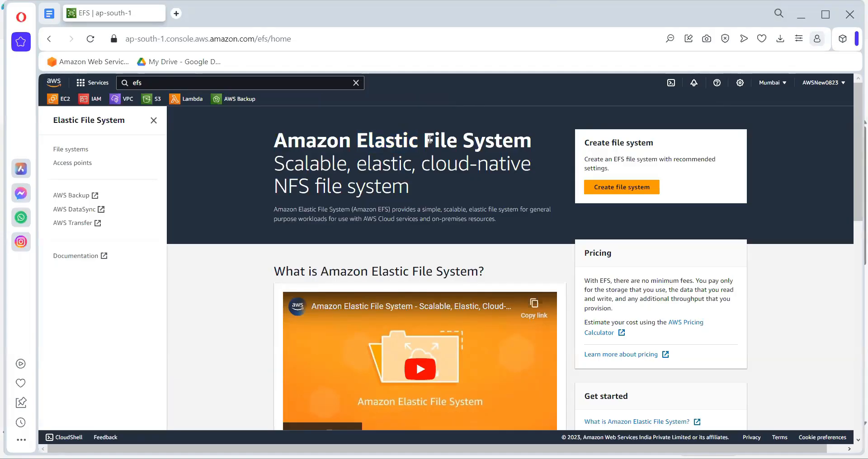
double_click(430, 140)
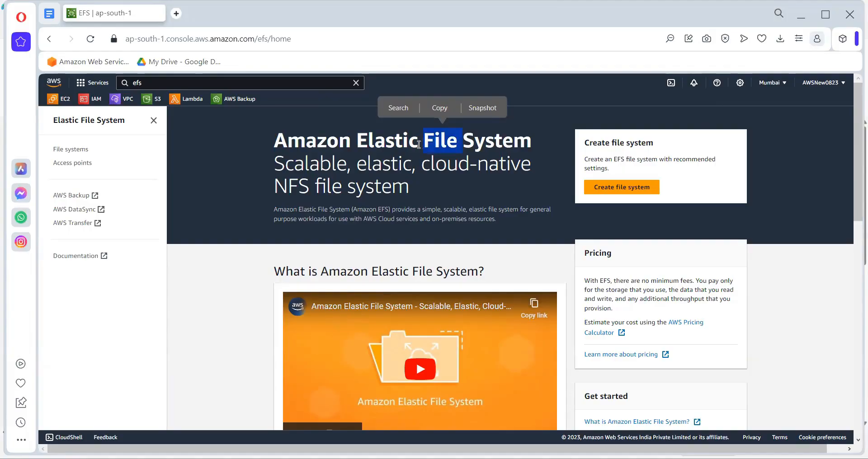
Step: Create an EFS file system named "sharedrive" in the VPCPaytmCorpOffice VPC with the recommended settings
left_click(610, 192)
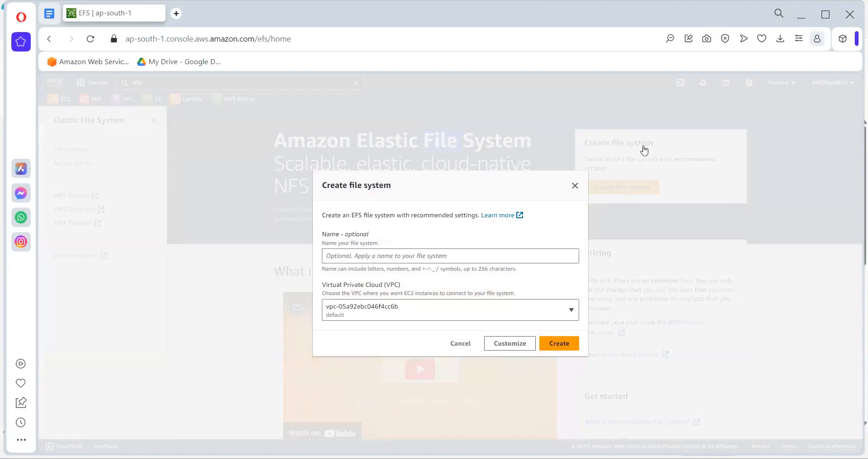
left_click(420, 255)
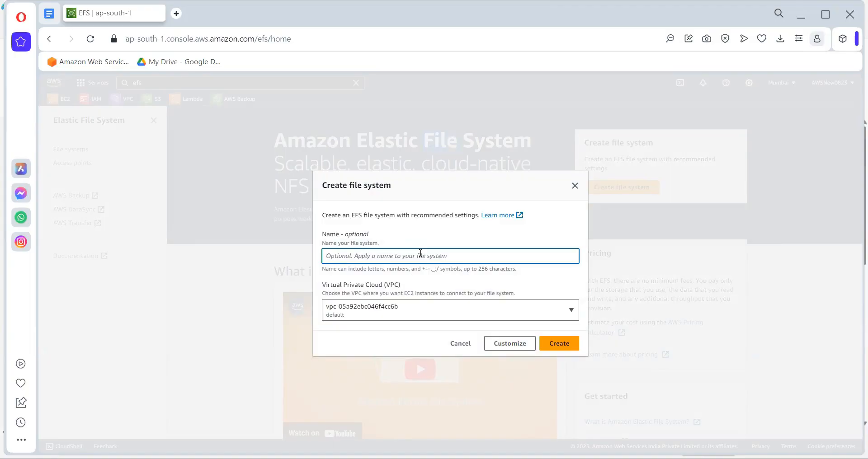
type("s")
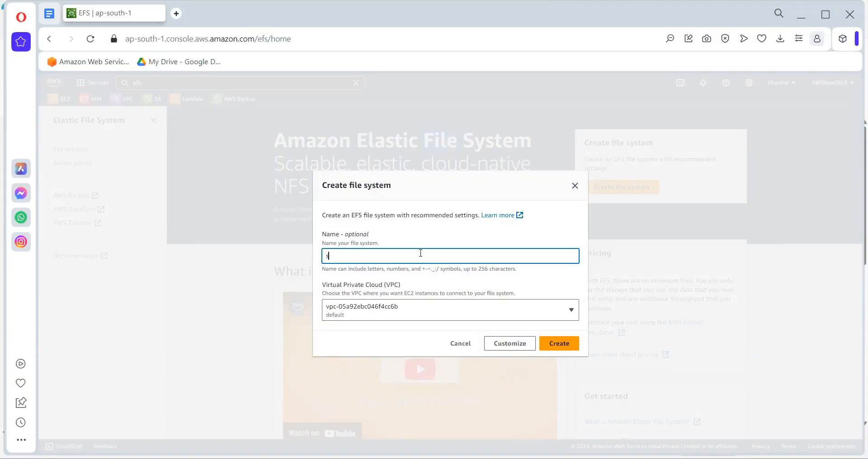
type("haredrive")
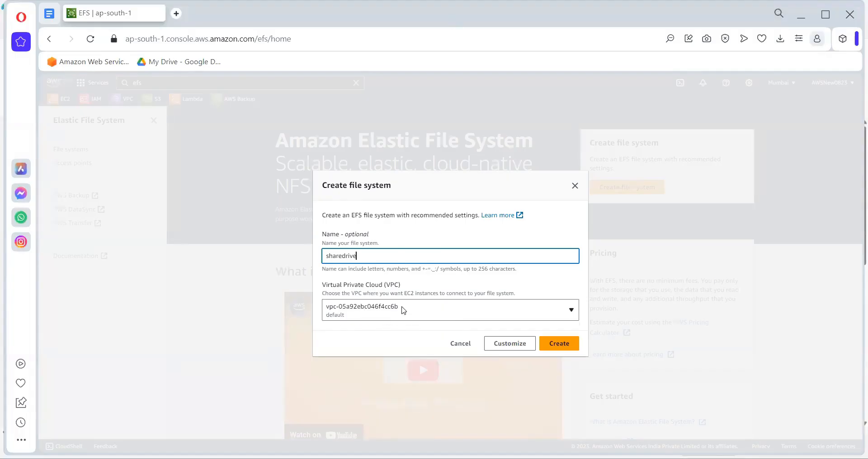
left_click(403, 310)
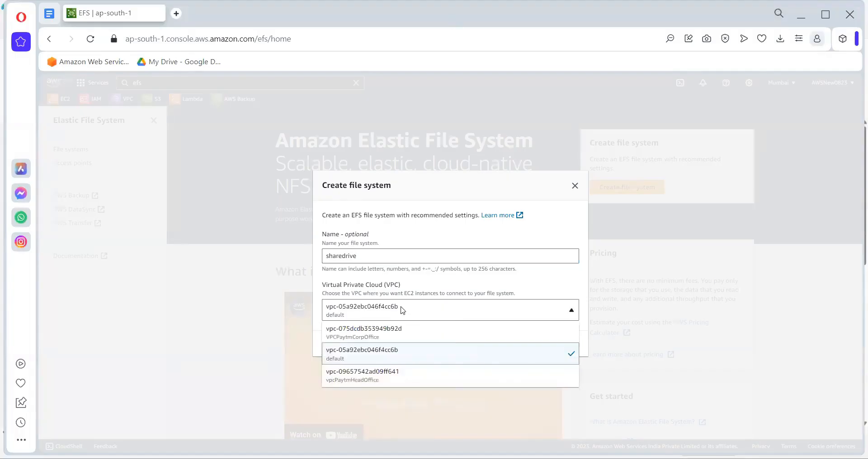
left_click(369, 336)
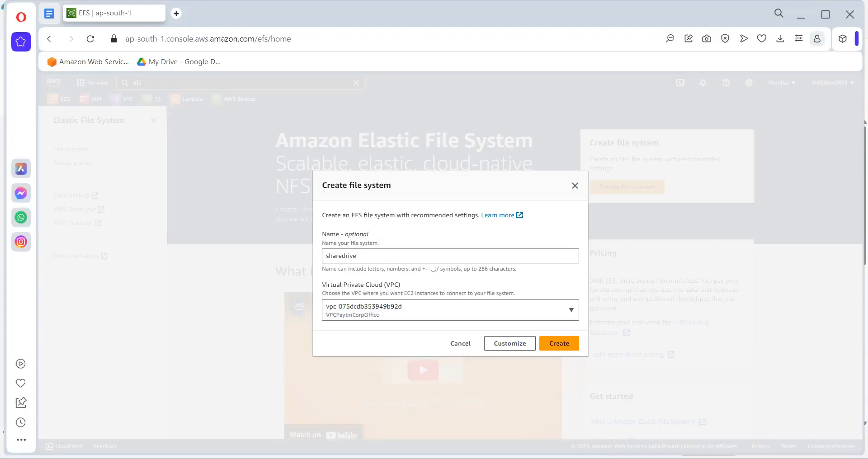
left_click(556, 349)
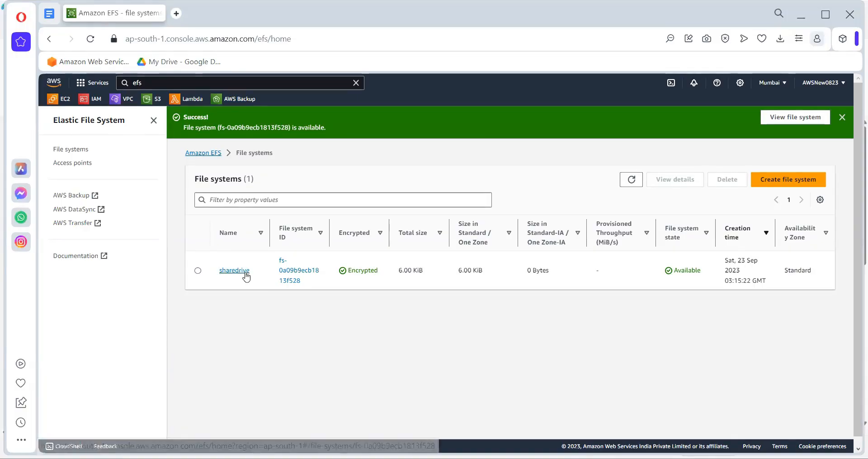
Step: Open the sharedrive file system's details, check its network availability zone, and open its mount targets for editing
left_click(244, 272)
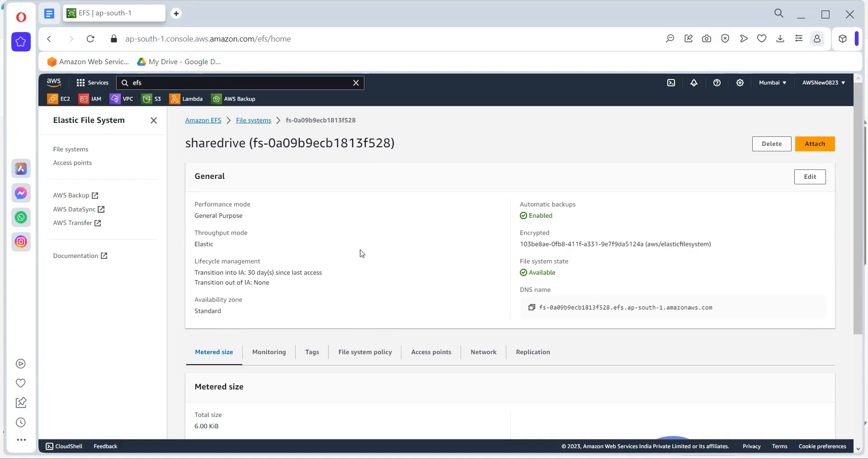
double_click(206, 145)
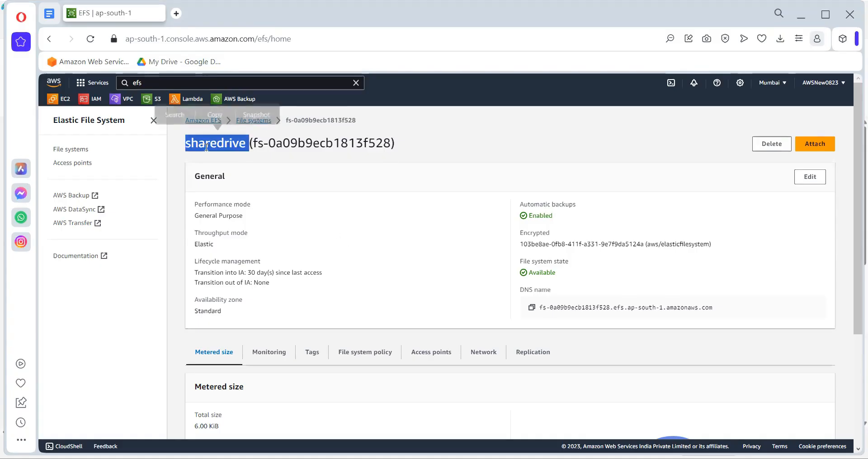
left_click(256, 179)
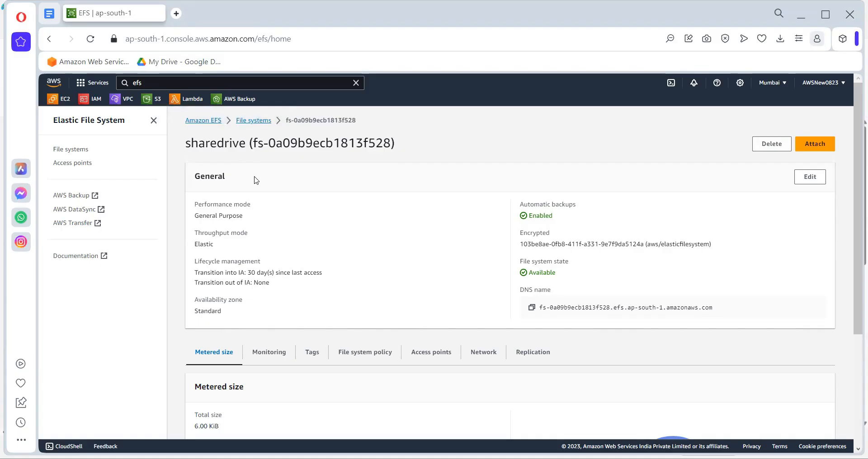
scroll(481, 382, "down", 3)
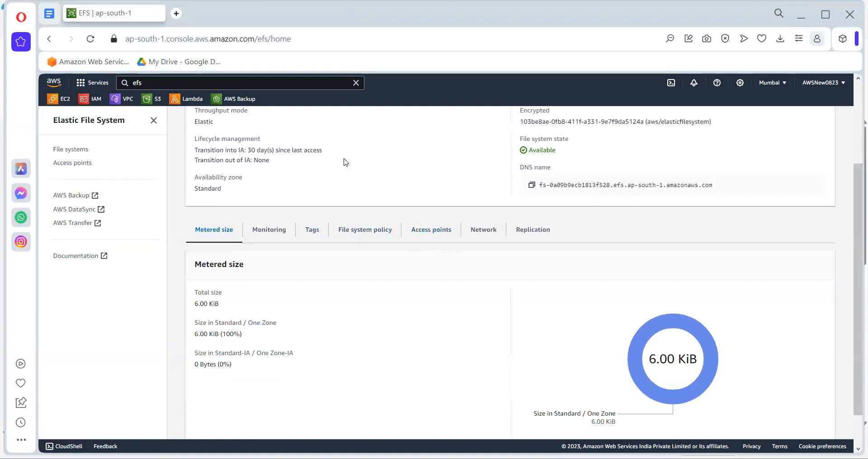
left_click(483, 235)
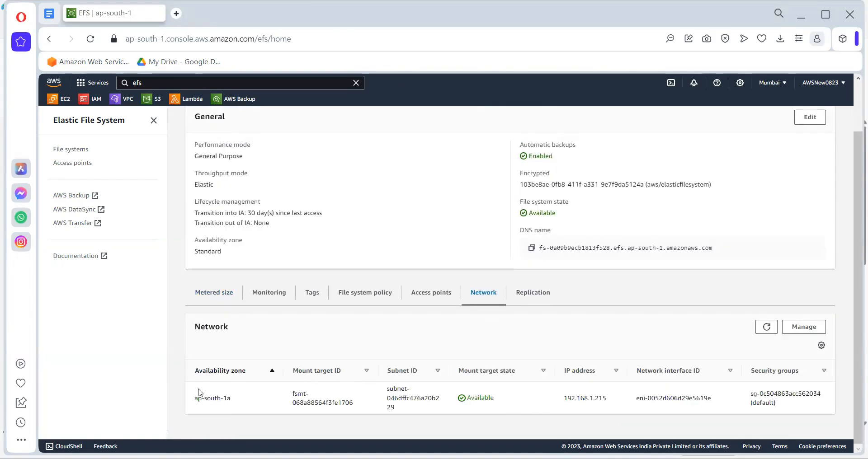
left_click_drag(195, 398, 233, 404)
left_click_drag(234, 406, 239, 404)
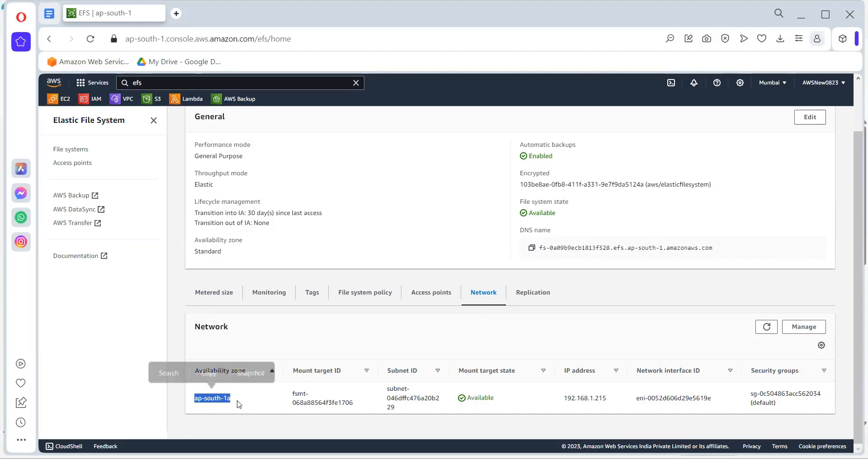
left_click(801, 335)
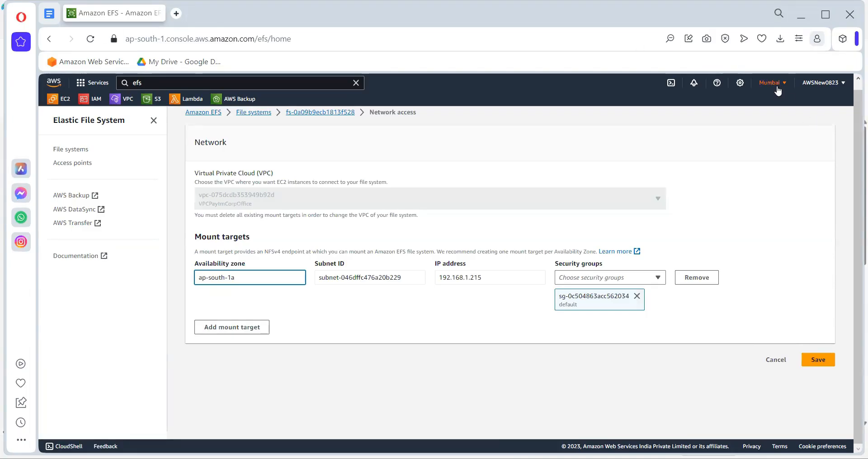
left_click(231, 327)
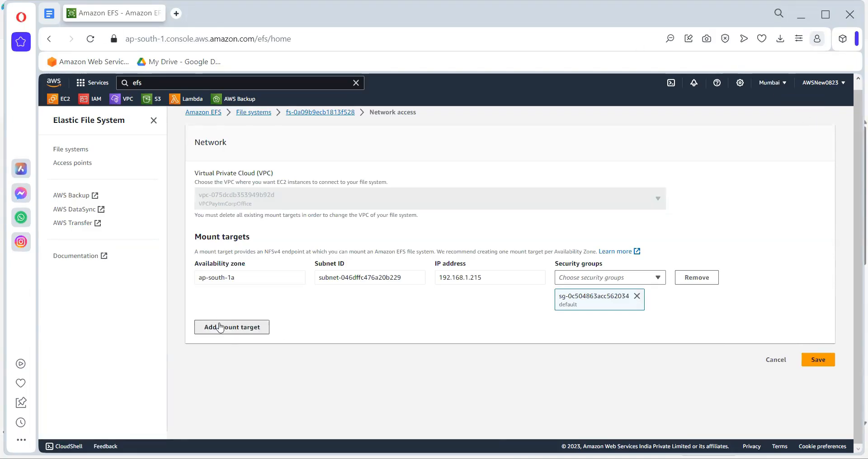
left_click(236, 355)
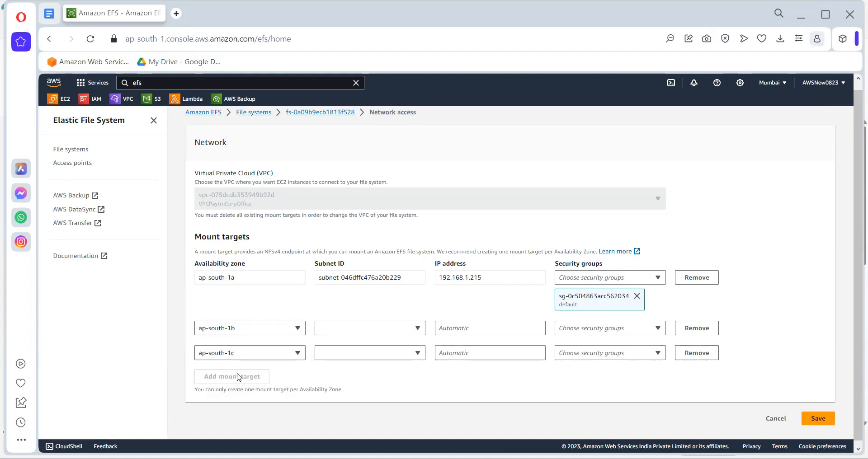
left_click(234, 360)
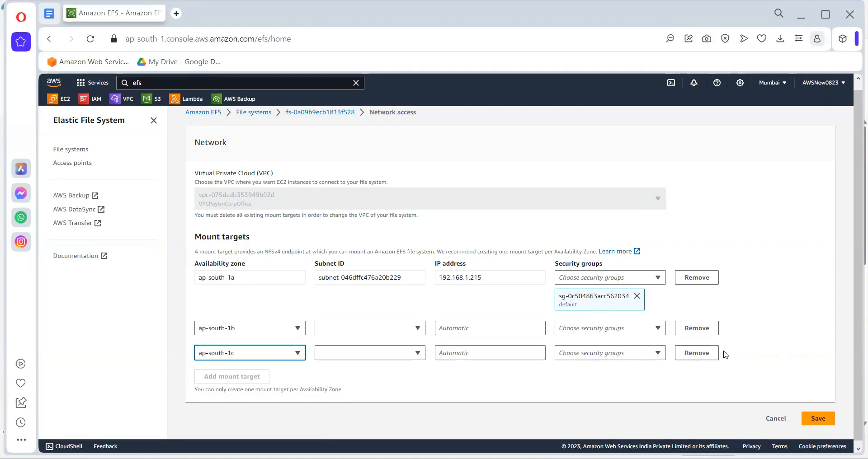
left_click(698, 329)
left_click(697, 329)
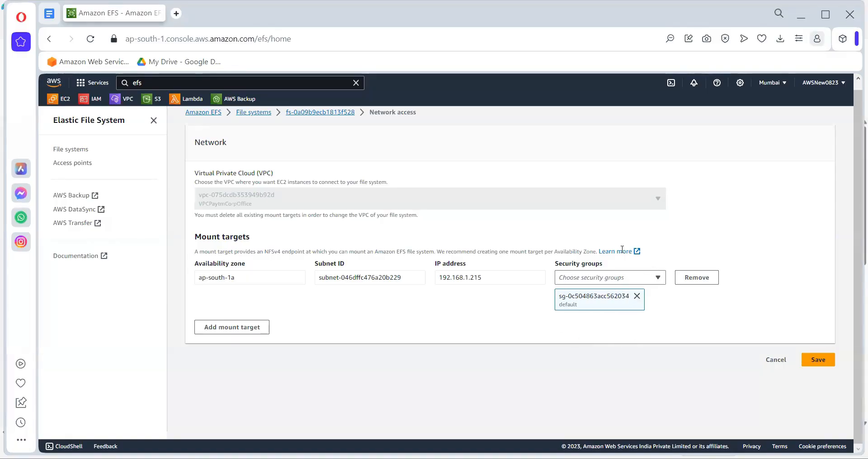
Step: Remove the default security group from the ap-south-1a mount target and open the EC2 console in a duplicate browser tab
left_click(637, 297)
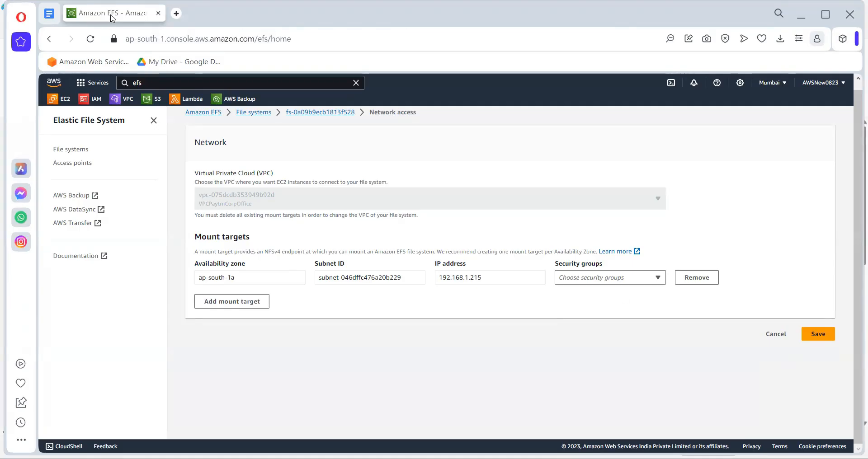
right_click(112, 17)
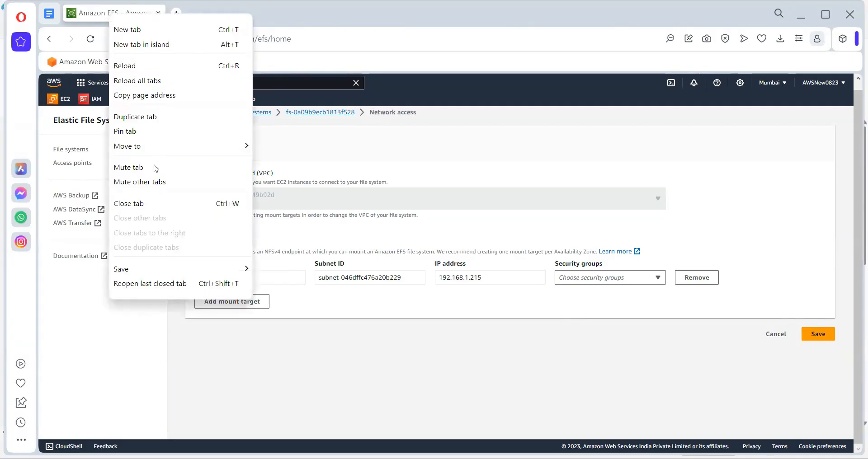
left_click(149, 117)
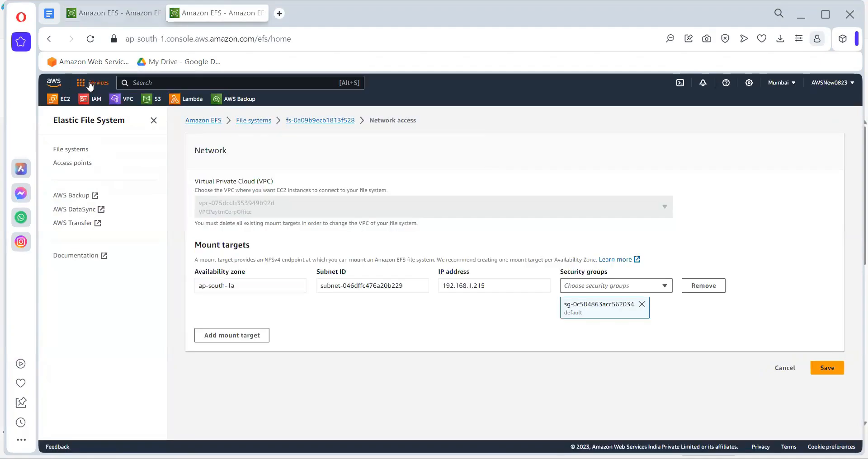
left_click(90, 83)
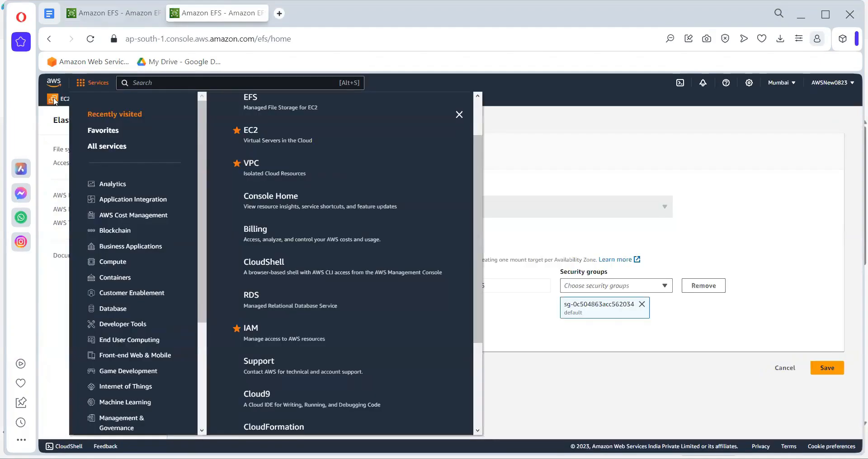
left_click(54, 102)
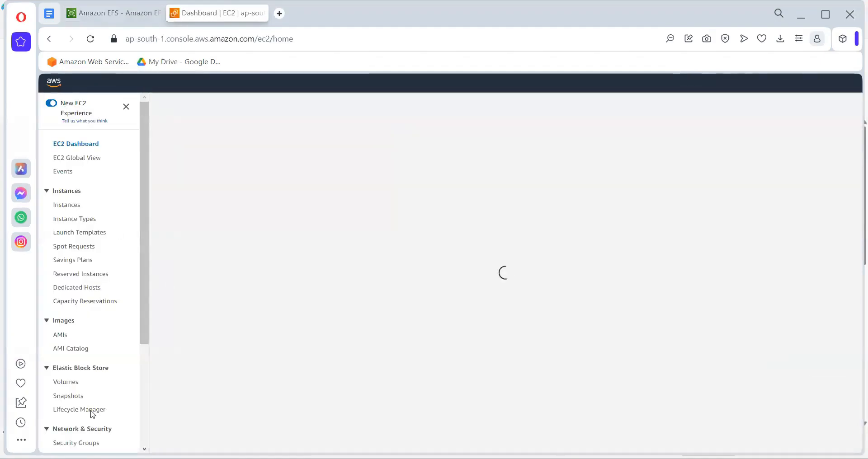
Step: Start a new EC2 security group named "SGforEFSservice" with the description "forEFS"
scroll(88, 411, "down", 3)
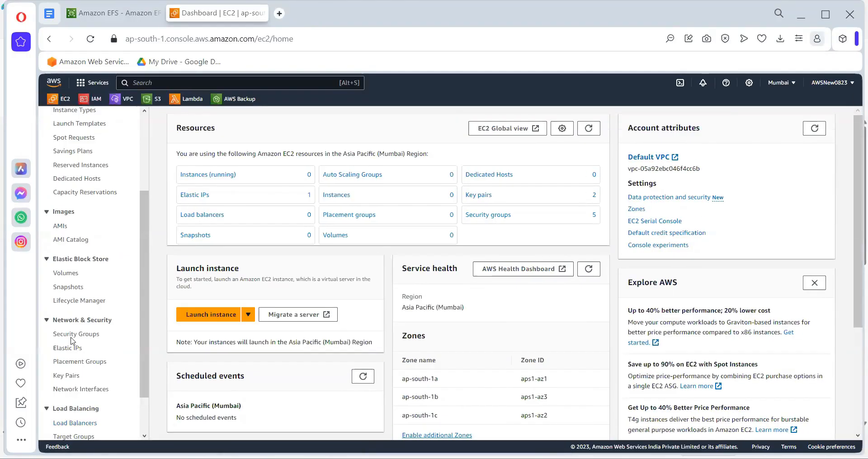
left_click(70, 335)
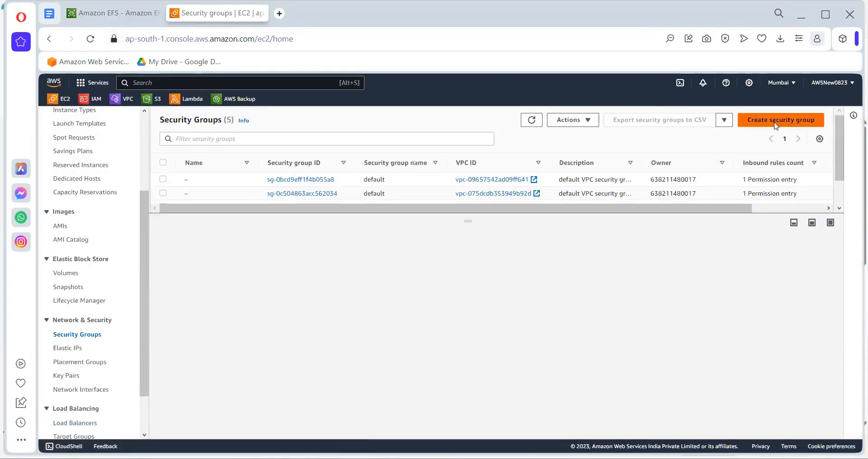
left_click(772, 121)
left_click(164, 224)
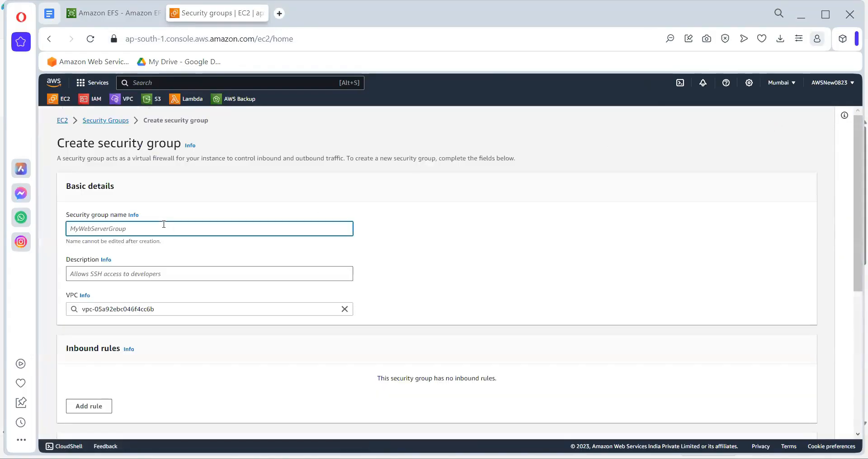
type("SGforEFSSe")
key("BackSpace")
key("BackSpace")
type("service")
left_click(130, 277)
type("foe")
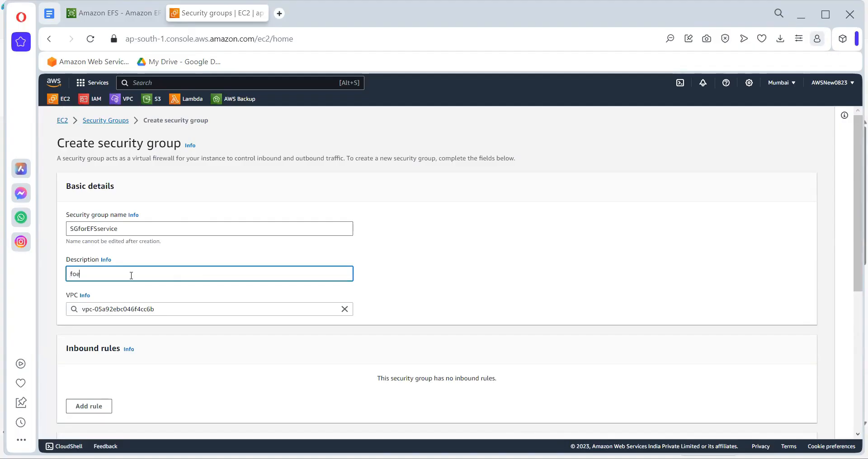
type("EFS")
Step: Add an inbound rule allowing all traffic from Anywhere-IPv4 and create the SGforEFSservice security group
scroll(136, 290, "down", 3)
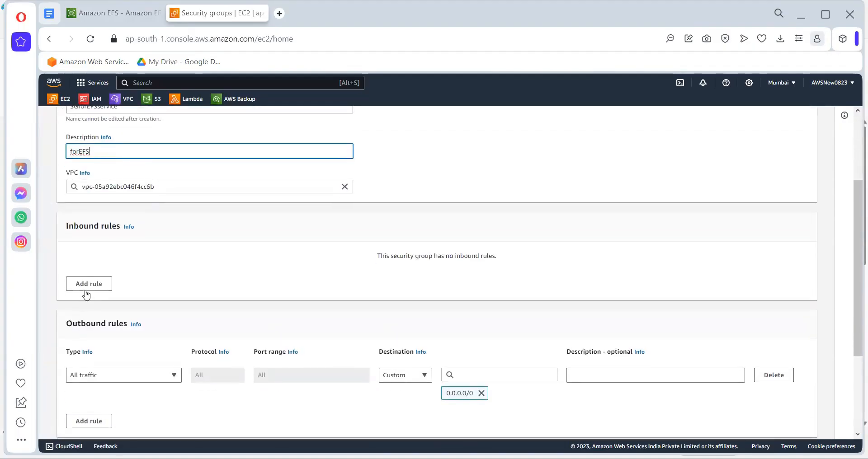
left_click(89, 284)
left_click(136, 277)
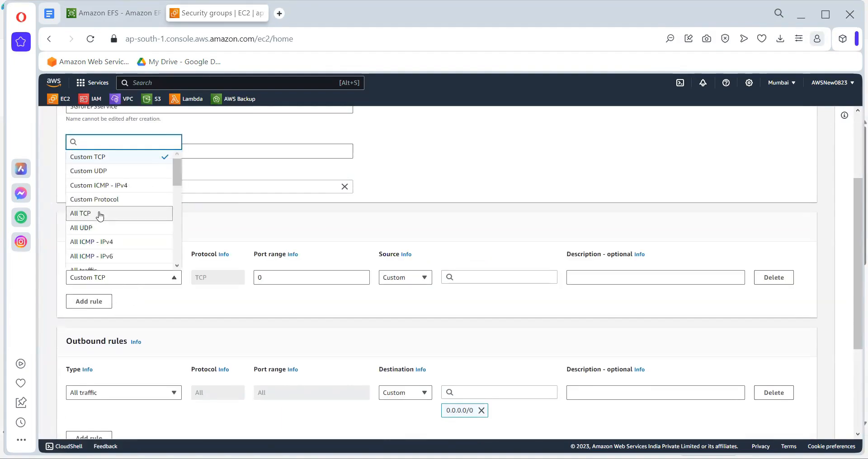
scroll(107, 217, "up", 3)
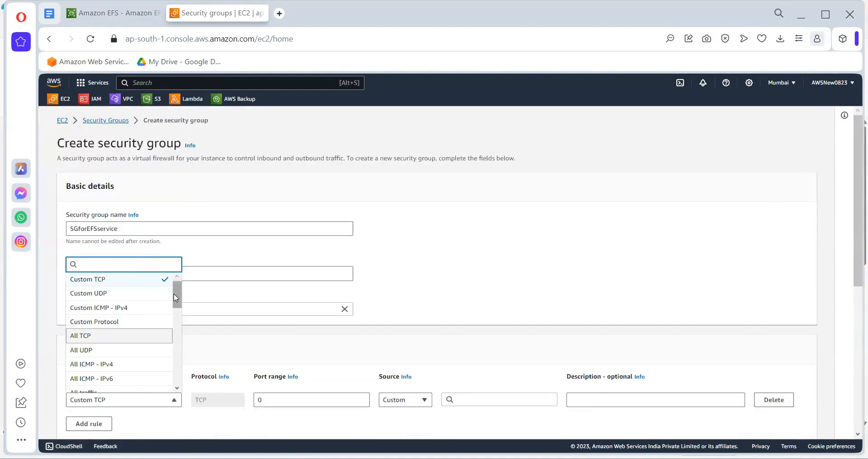
left_click_drag(177, 295, 187, 313)
left_click(122, 312)
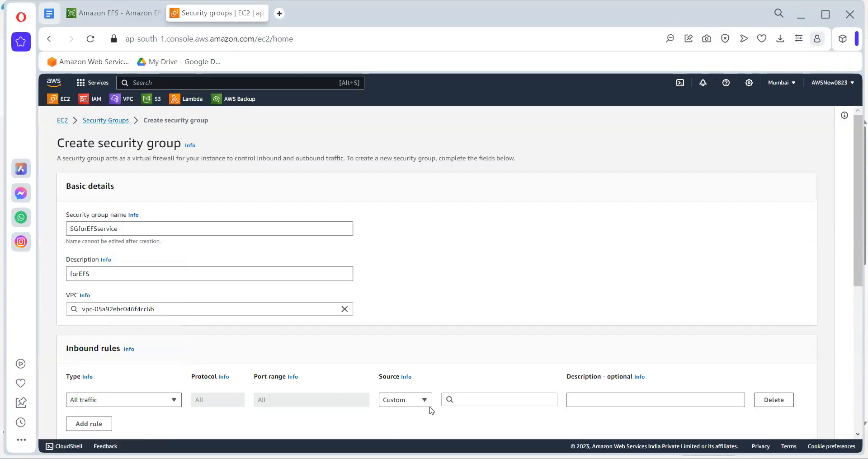
left_click(416, 399)
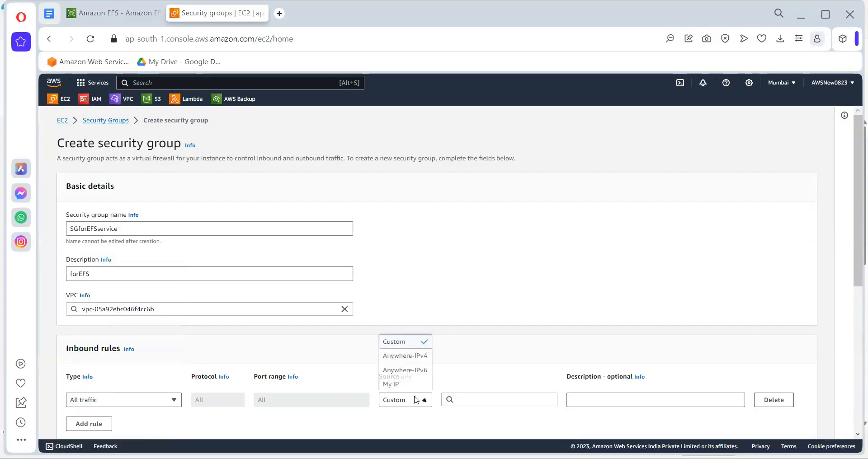
left_click(405, 360)
scroll(548, 390, "down", 7)
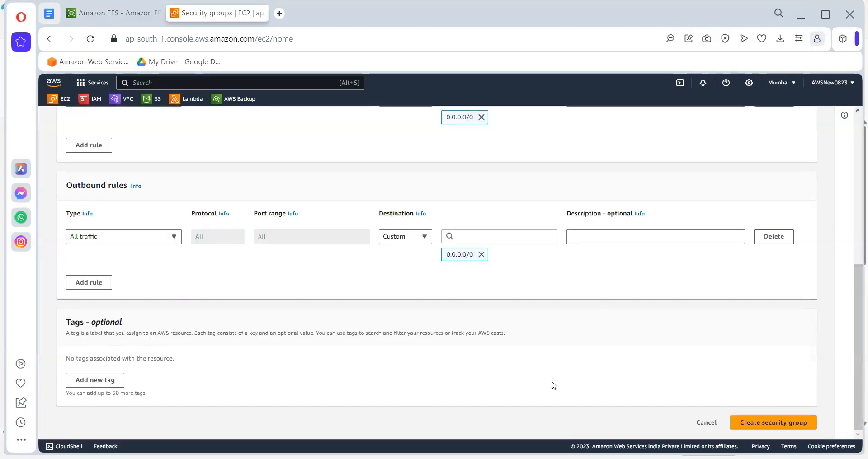
left_click(759, 423)
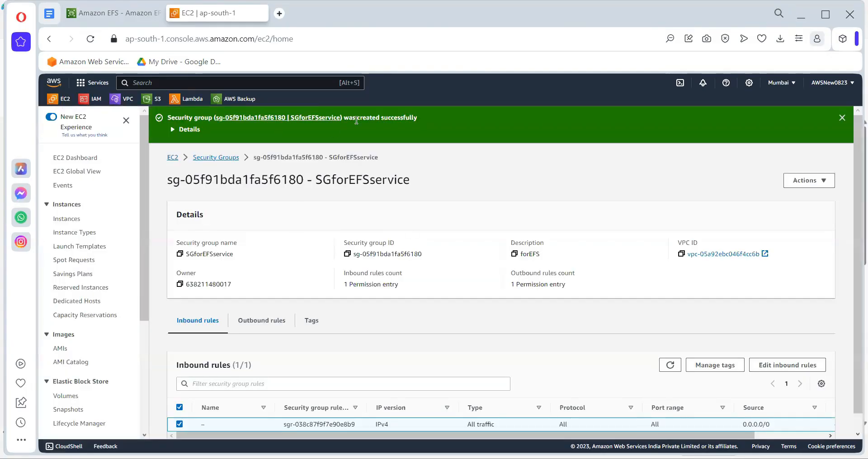
Step: Return to the EFS network settings and check which security groups the ap-south-1a mount target offers without the default one
left_click(116, 13)
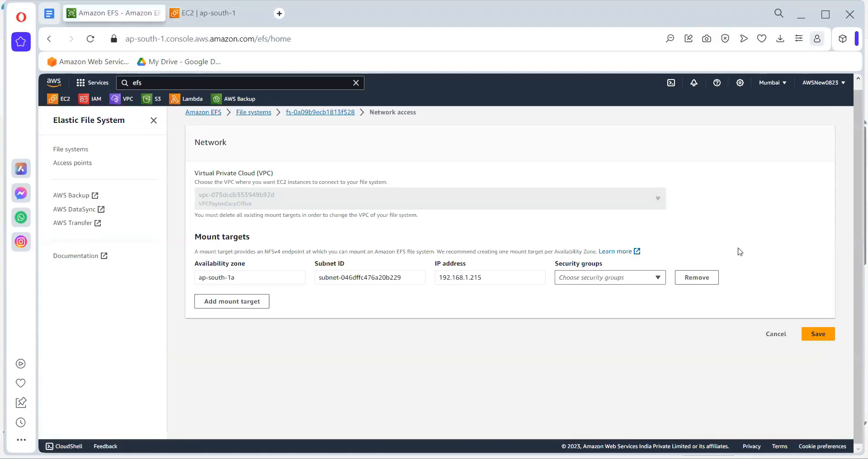
left_click(633, 280)
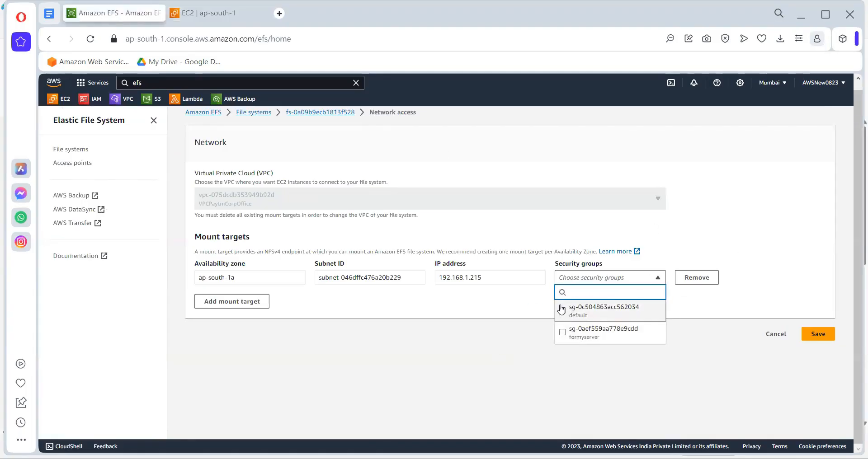
scroll(385, 317, "up", 1)
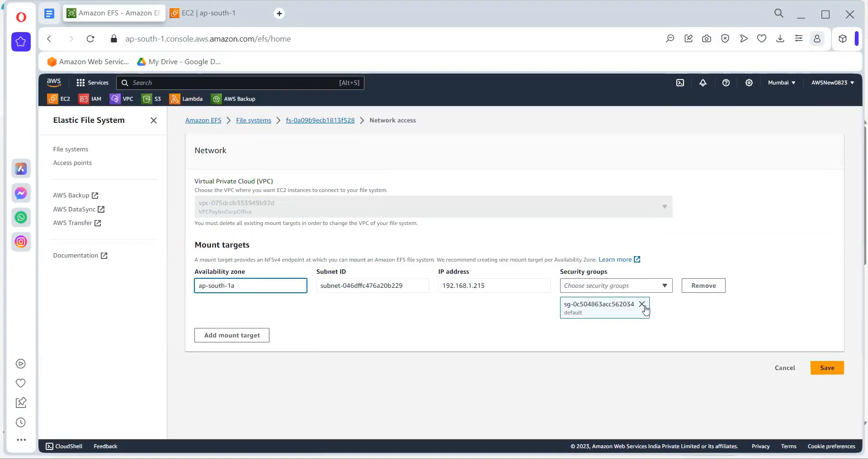
left_click(642, 304)
left_click(639, 289)
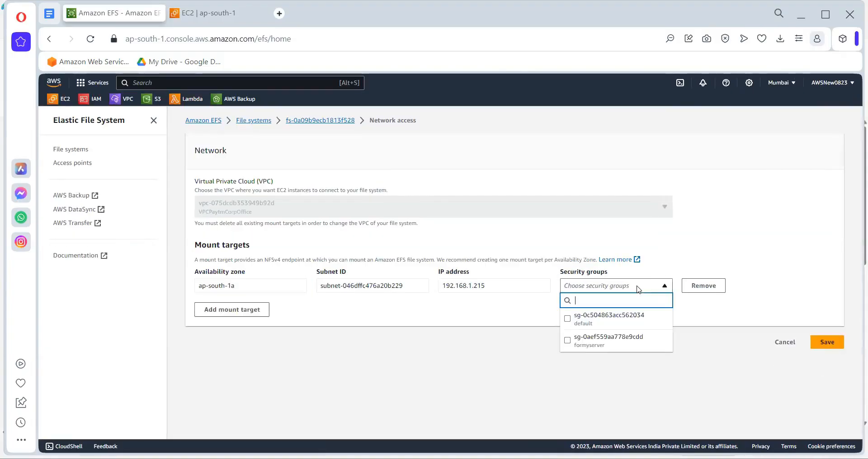
left_click(492, 309)
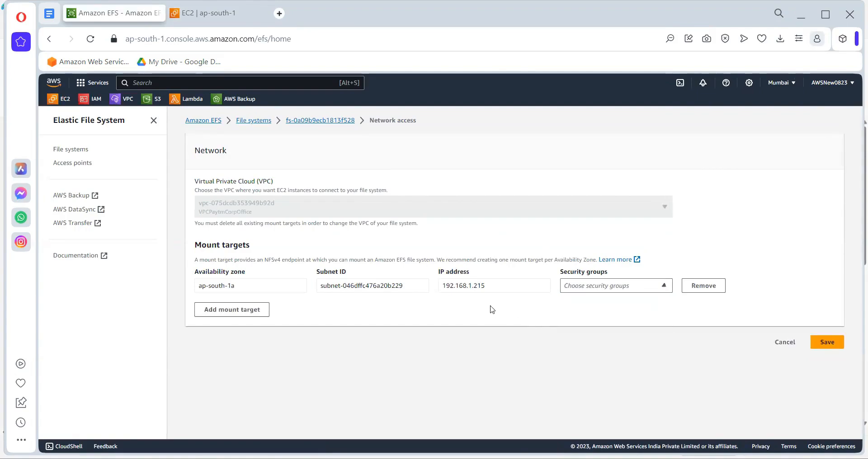
Step: Reopen the sharedrive file system's mount targets, recheck the available security groups, and leave for the Amazon EFS landing page without saving
left_click(302, 121)
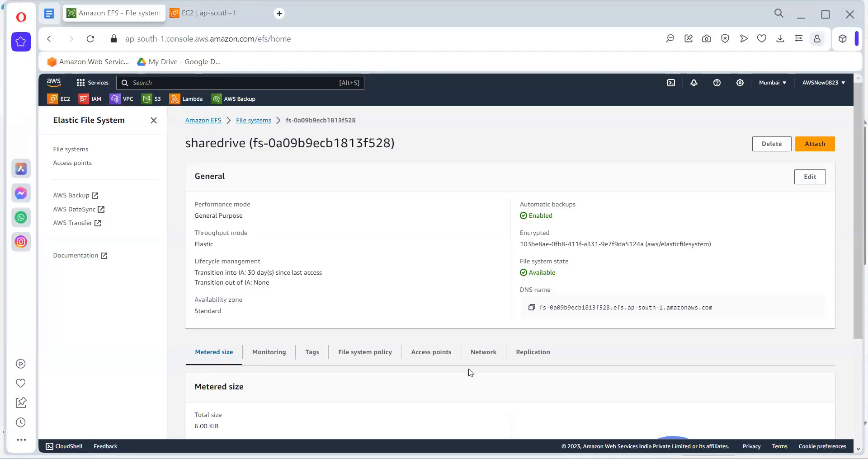
left_click(492, 362)
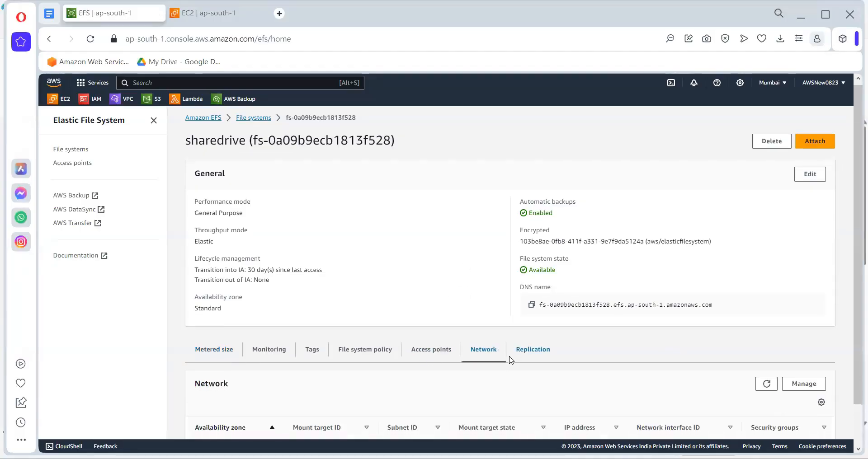
scroll(510, 360, "down", 1)
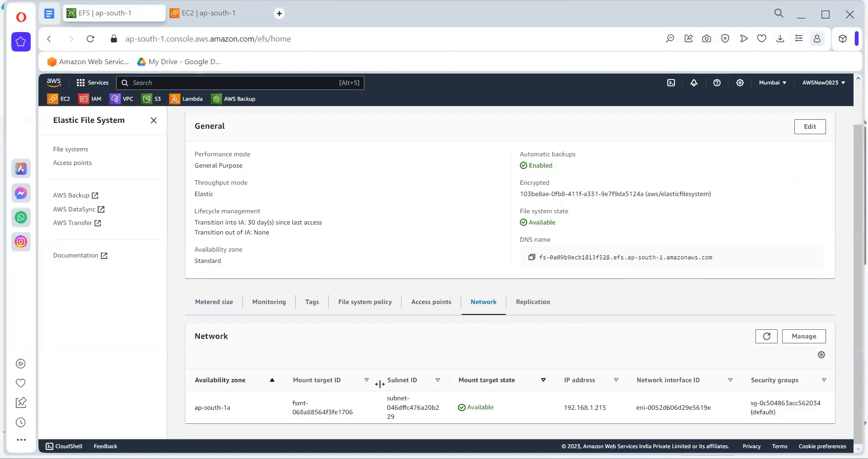
left_click(798, 339)
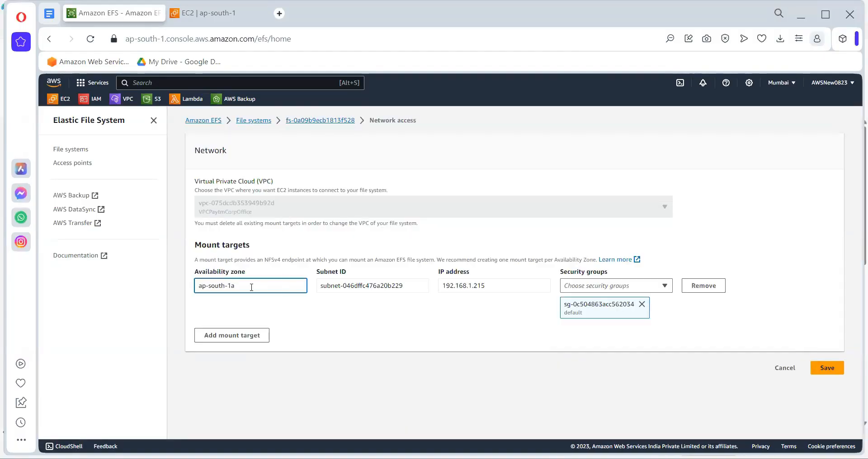
left_click(642, 305)
left_click(655, 291)
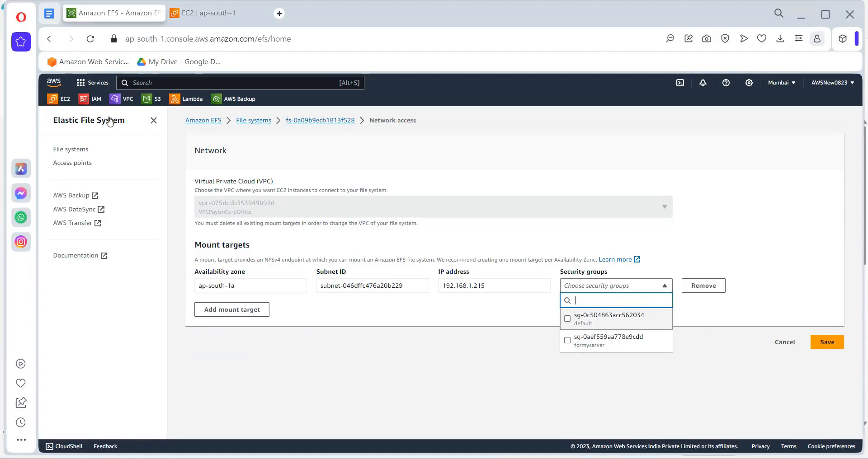
left_click(196, 121)
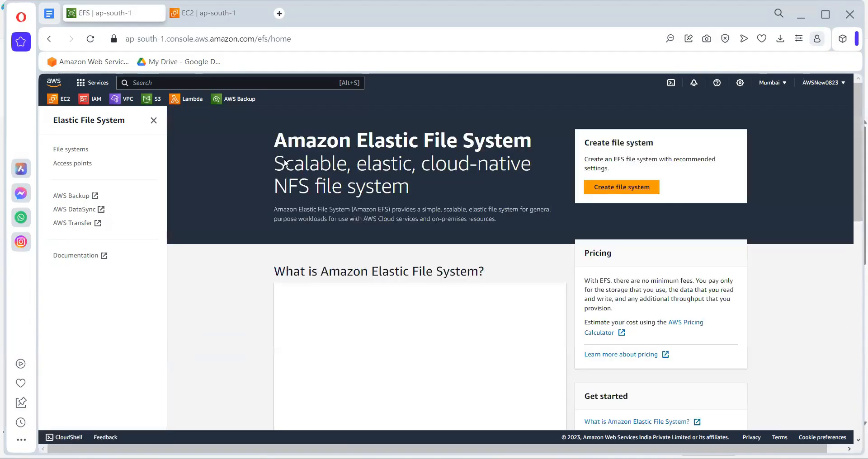
Step: Look up the SGforEFSservice group's VPC and compare its ID with the full list of VPCs
left_click(172, 13)
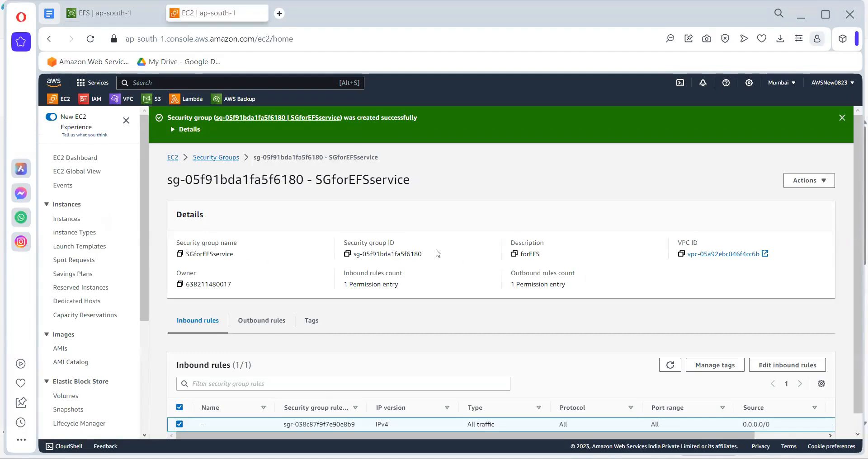
left_click(731, 256)
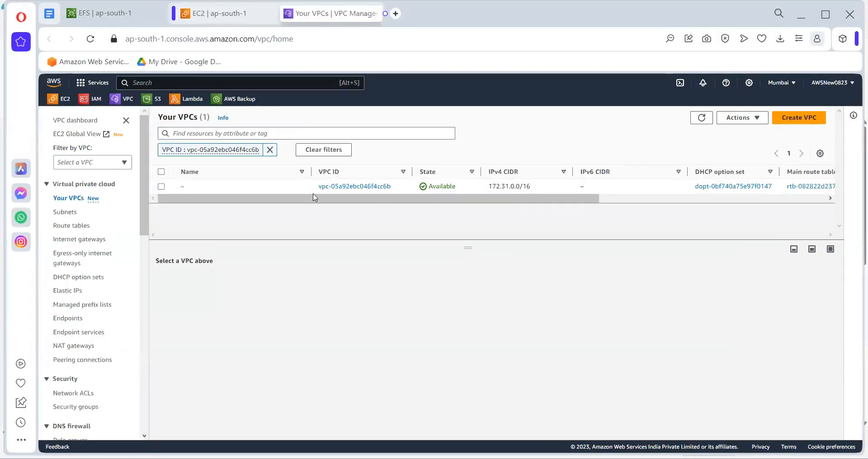
left_click(131, 166)
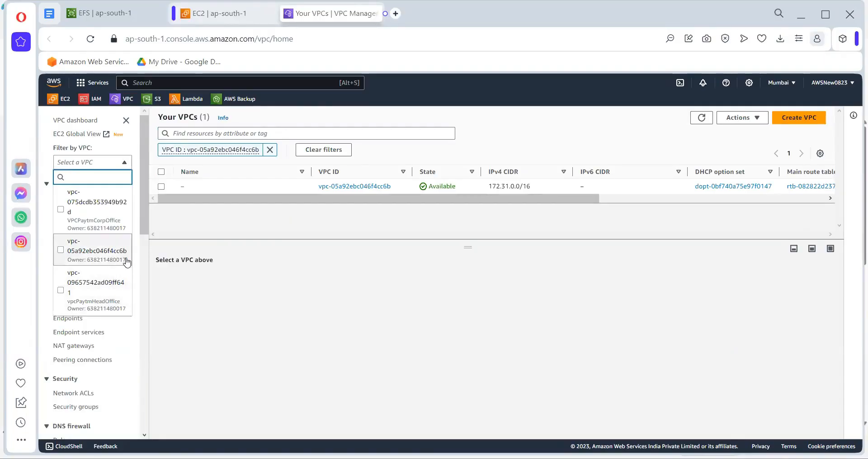
left_click(161, 285)
left_click(66, 199)
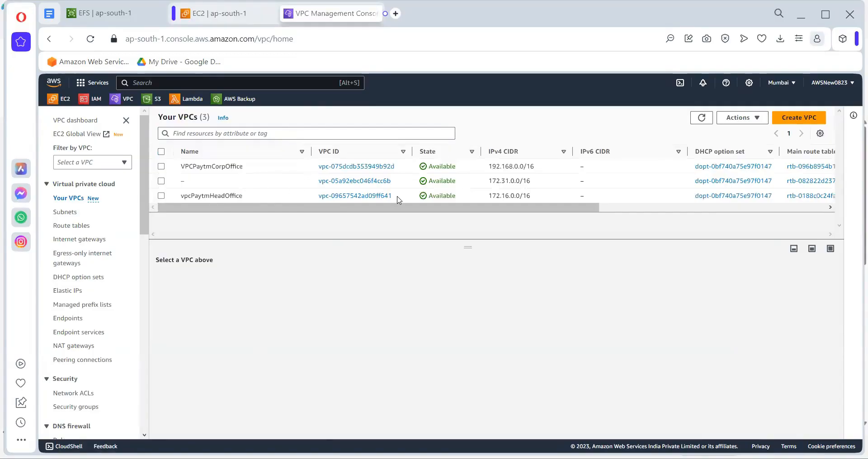
left_click_drag(396, 184, 313, 190)
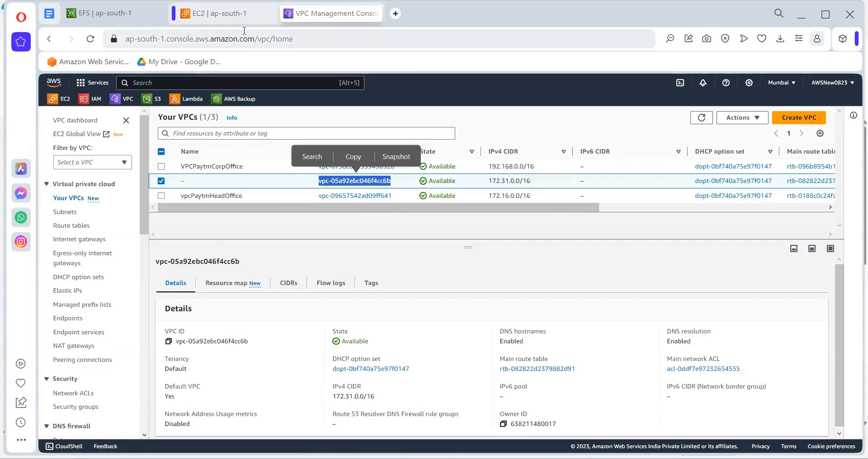
Step: Delete the SGforEFSservice security group in the EC2 console
left_click(230, 20)
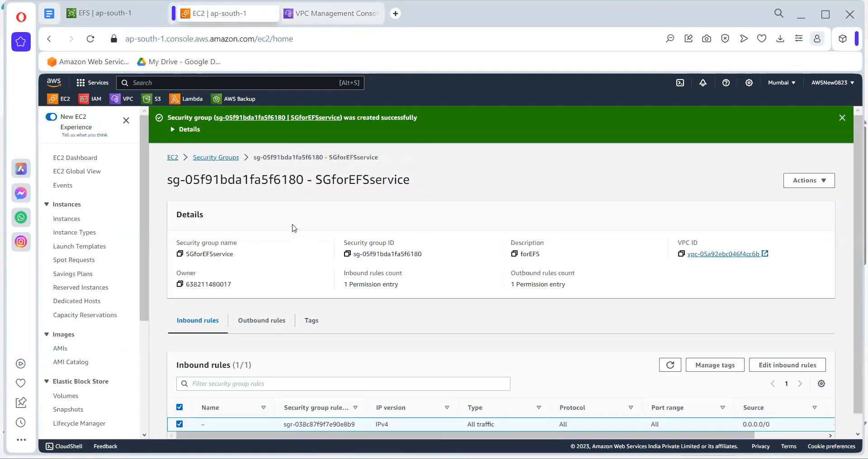
left_click(814, 180)
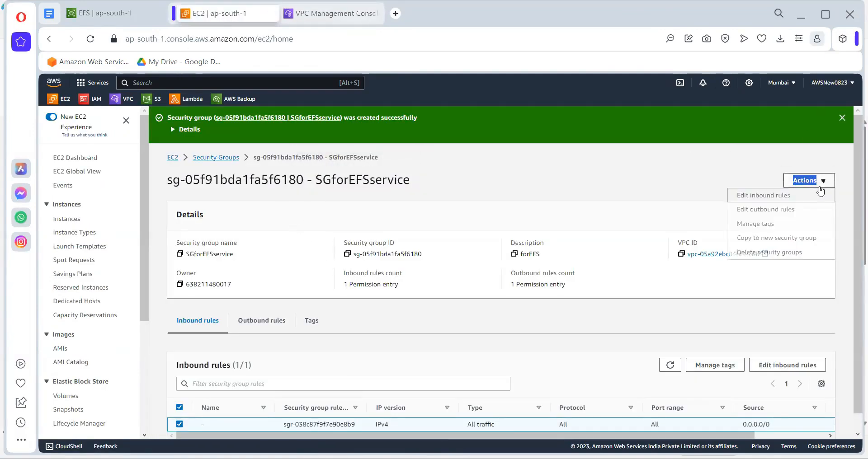
left_click(206, 204)
left_click(180, 254)
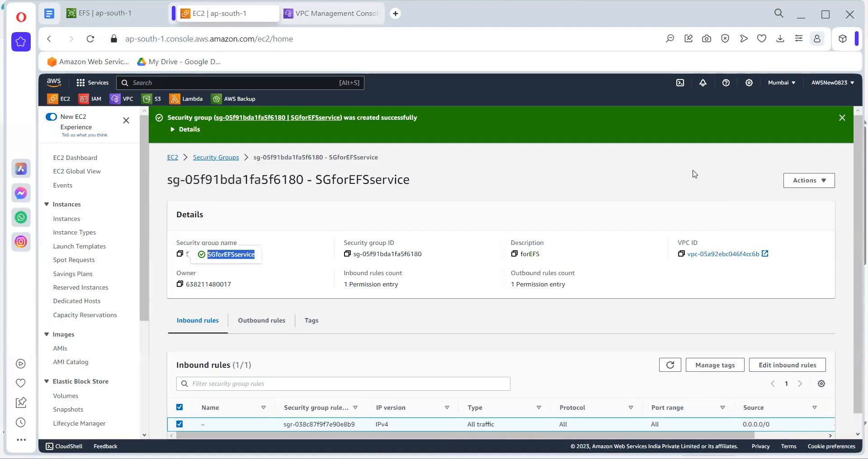
left_click(814, 178)
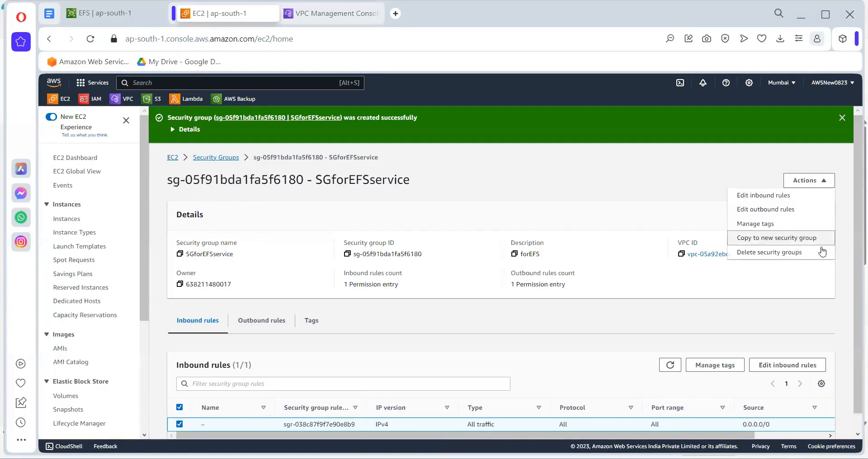
left_click(757, 254)
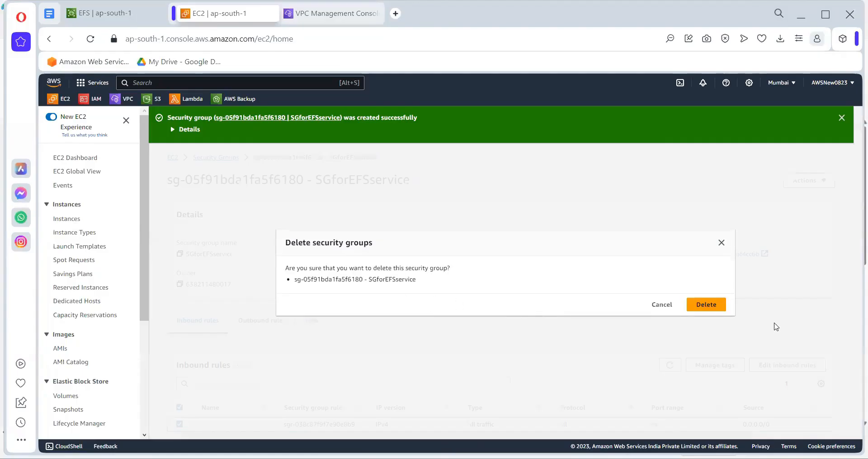
left_click(706, 306)
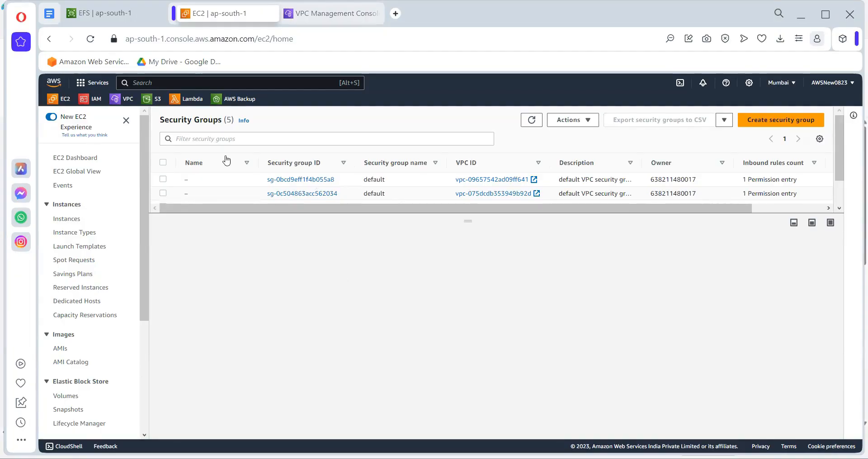
Step: Start a new EC2 security group named SGforEFSservice with the description forEFS
left_click(759, 127)
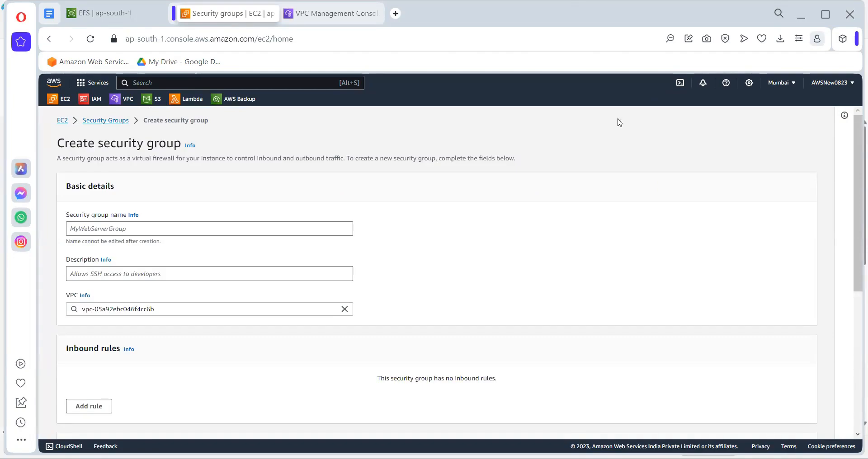
left_click(161, 223)
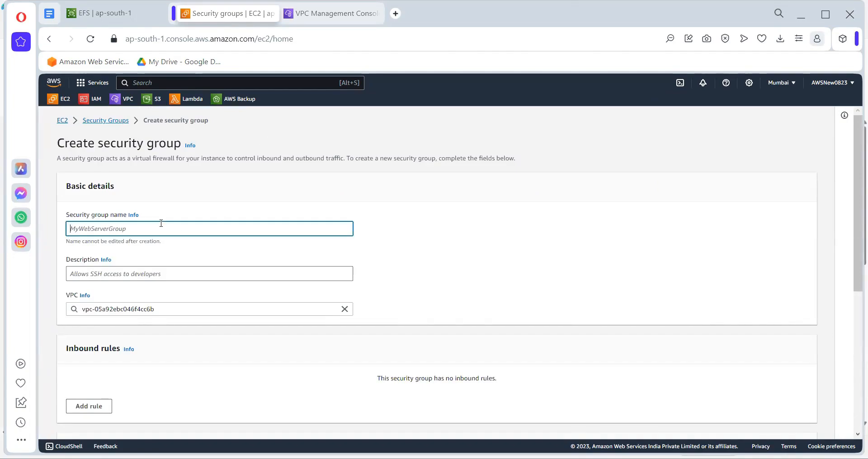
key("ctrl+v")
left_click(161, 271)
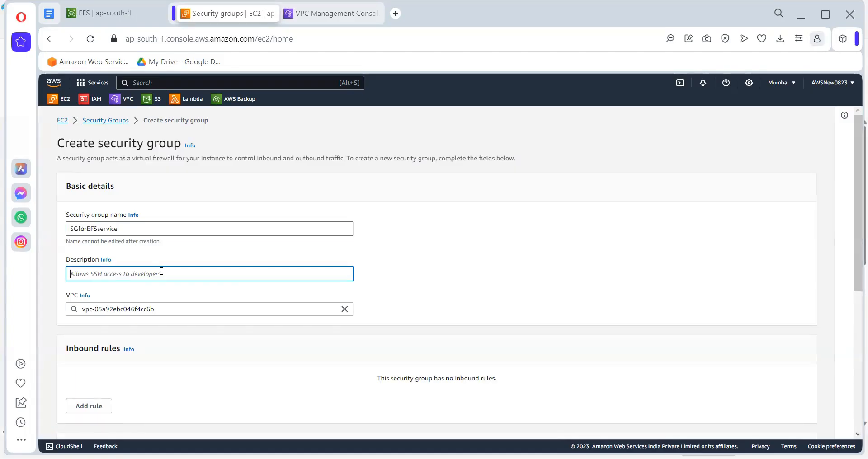
type("forEFS")
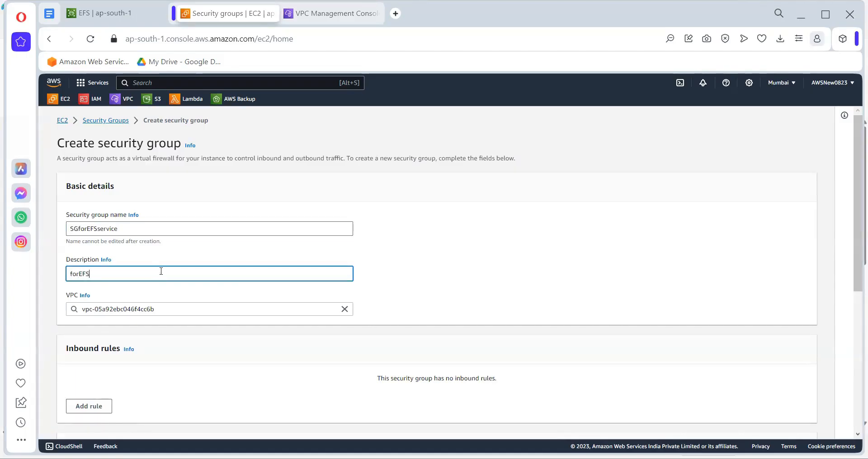
Step: Replace the default VPC of the new security group with VPCPaytmCorpOffice (vpc-075dcdb353949b92d)
left_click(160, 307)
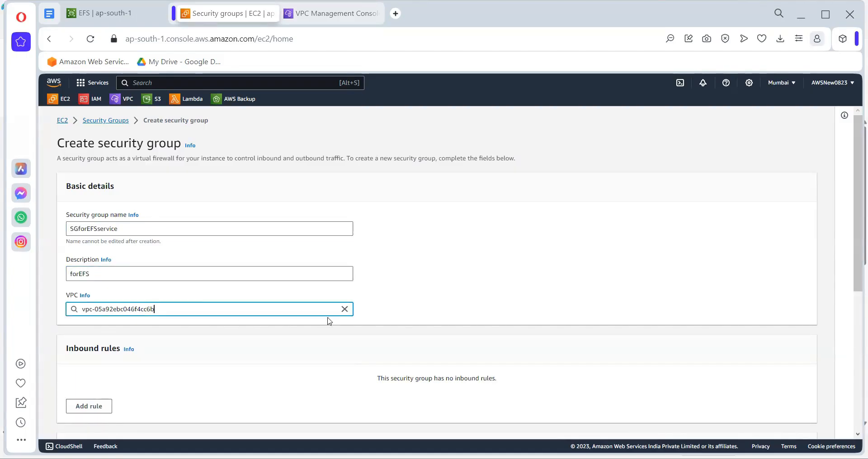
left_click(344, 309)
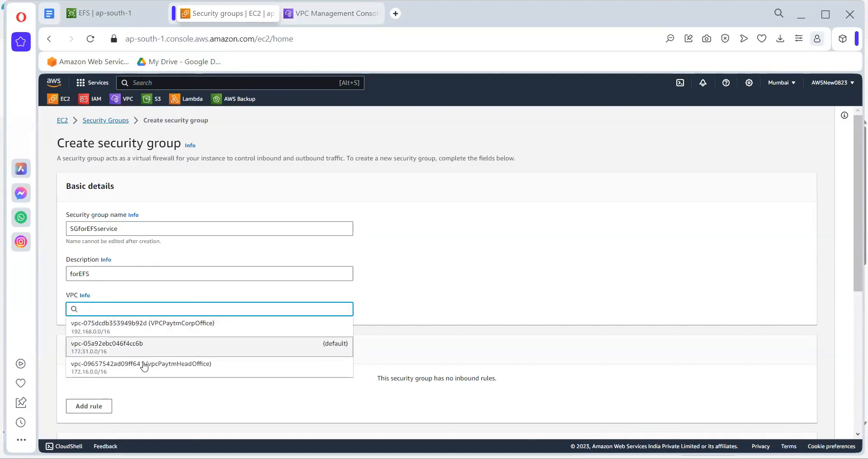
left_click(150, 332)
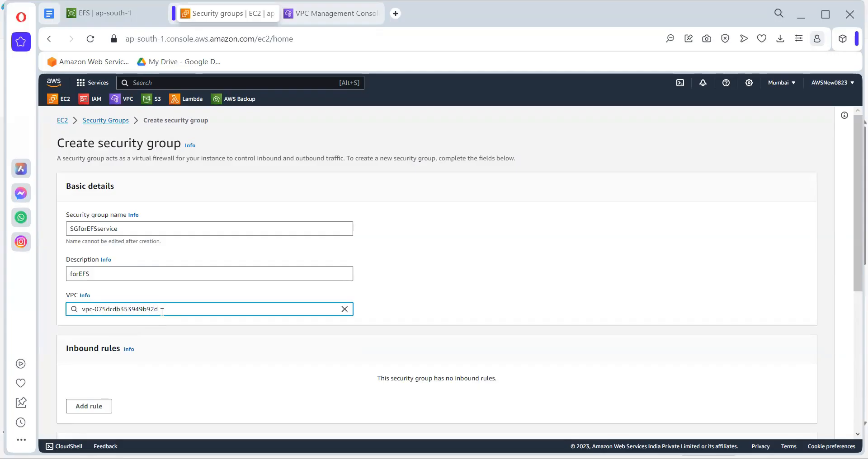
left_click_drag(156, 308, 148, 307)
Step: Add an inbound rule allowing All traffic from Anywhere-IPv4 and create the security group
scroll(161, 360, "down", 3)
left_click(89, 284)
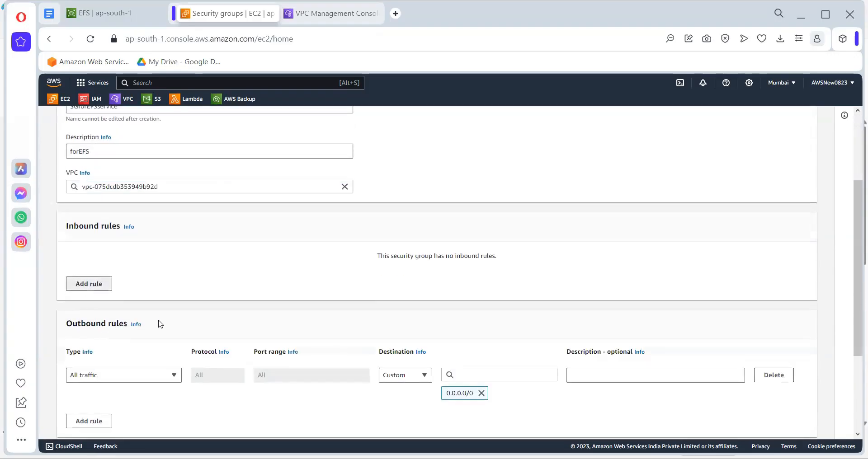
left_click(115, 280)
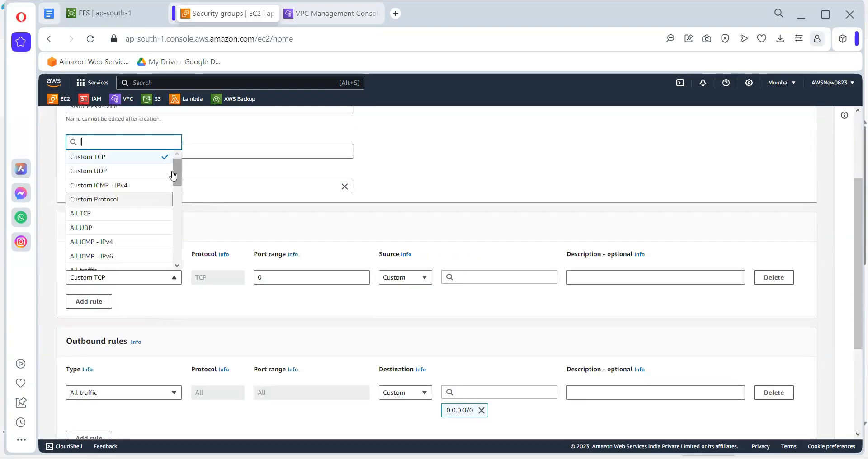
scroll(179, 203, "down", 2)
scroll(179, 203, "down", 1)
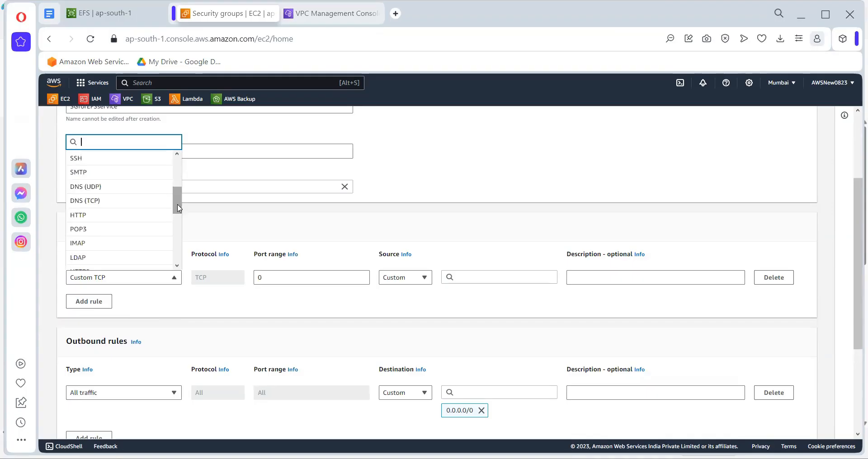
scroll(177, 204, "up", 2)
scroll(120, 184, "down", 1)
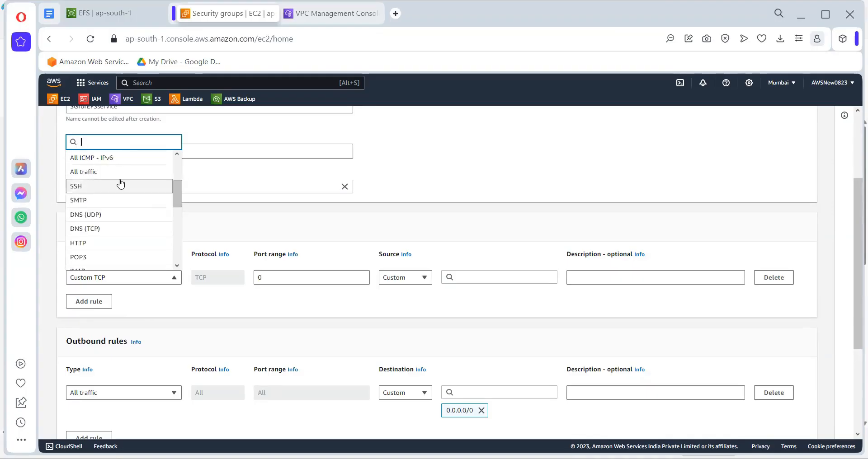
left_click(120, 181)
left_click(412, 281)
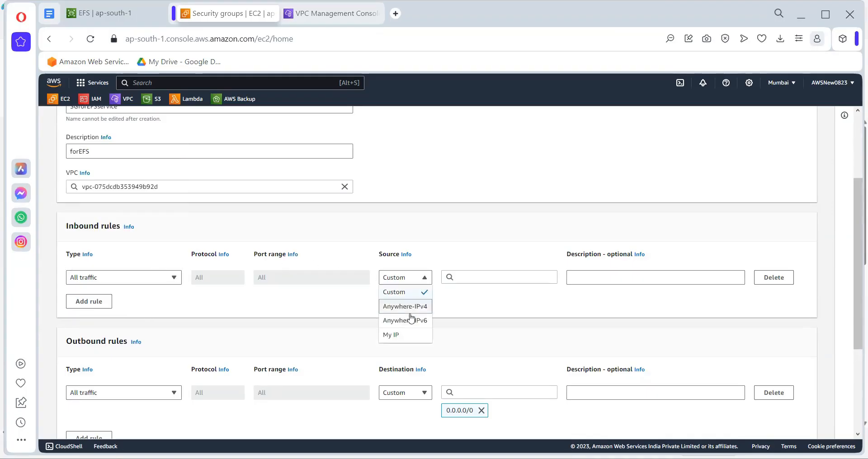
left_click(411, 304)
left_click(598, 281)
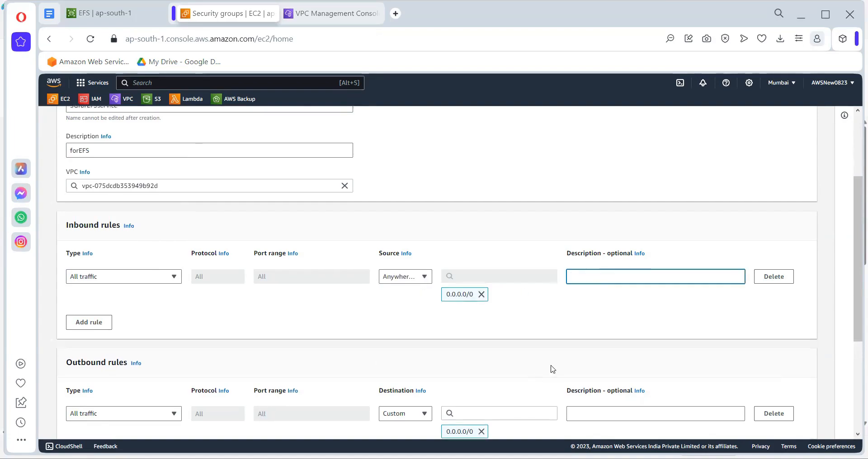
scroll(551, 369, "down", 4)
left_click(773, 424)
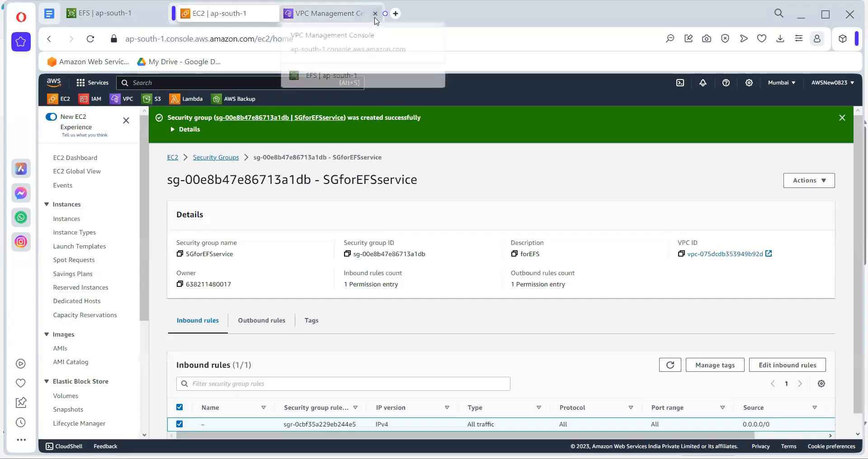
Step: Close the VPC console page and open the sharedrive file system's network settings in EFS for editing
left_click(376, 14)
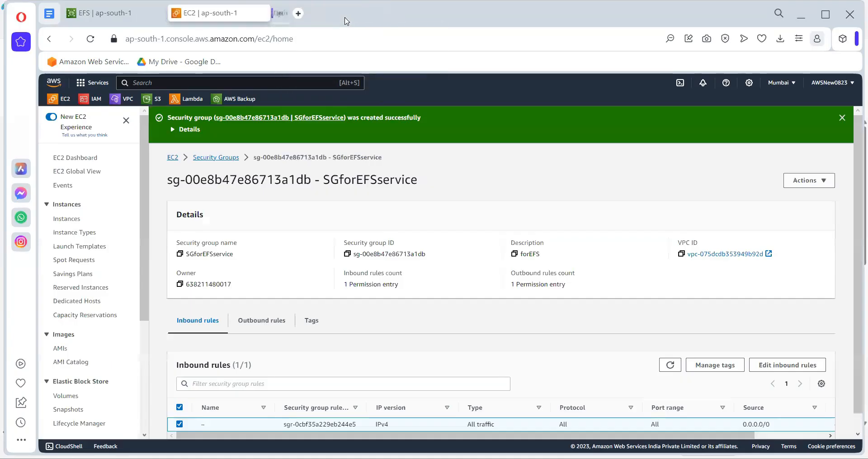
left_click(97, 15)
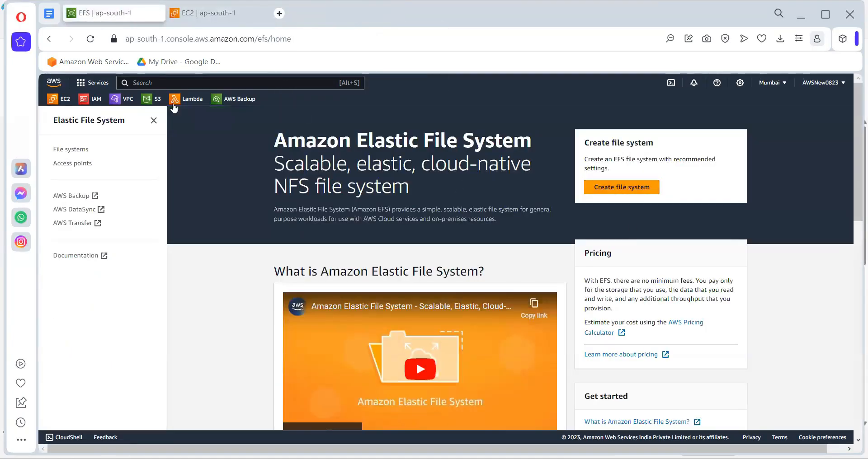
left_click(71, 149)
left_click(308, 232)
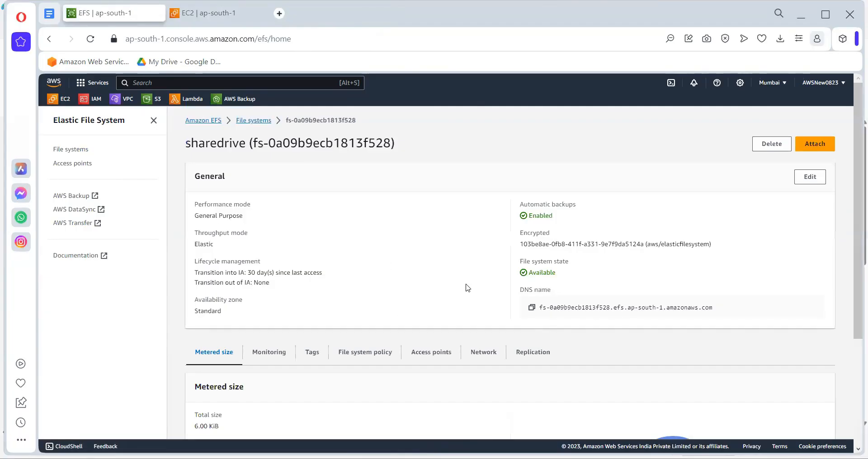
left_click(486, 352)
scroll(497, 362, "down", 2)
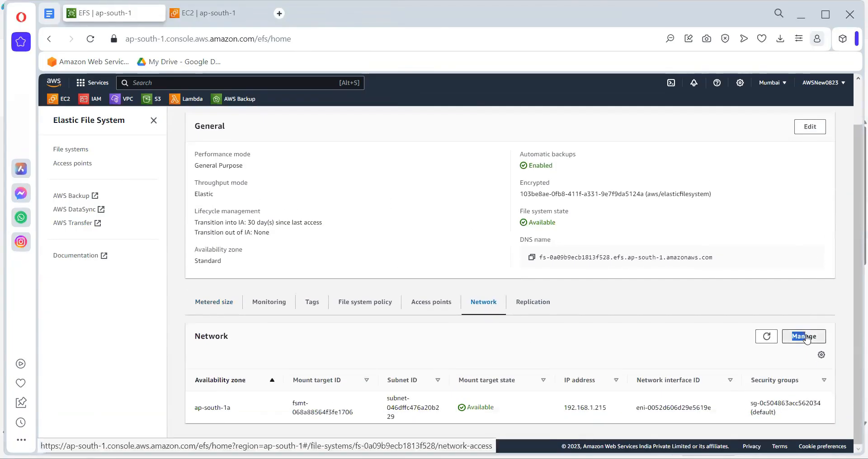
left_click(803, 337)
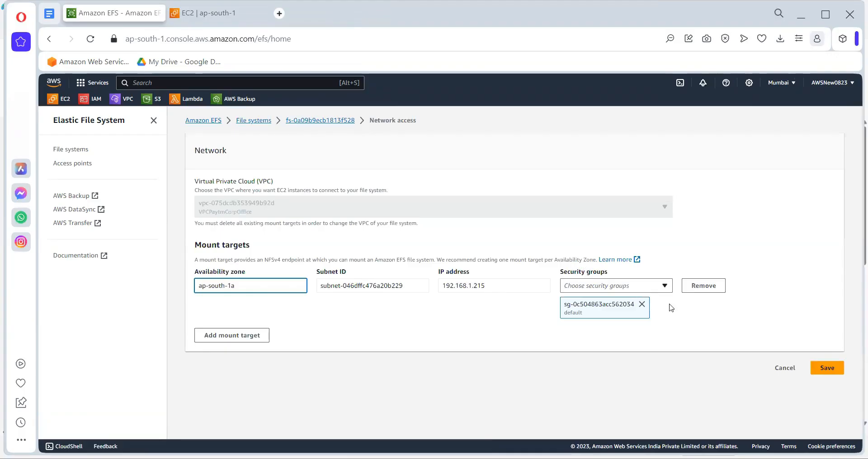
Step: Replace the default security group on the ap-south-1a mount target with SGforEFSservice and save the change
left_click(642, 304)
left_click(651, 286)
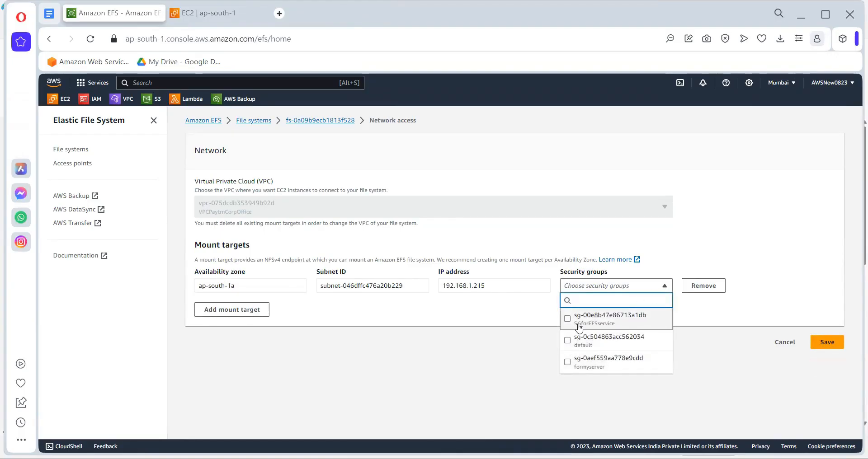
left_click(601, 322)
left_click(520, 345)
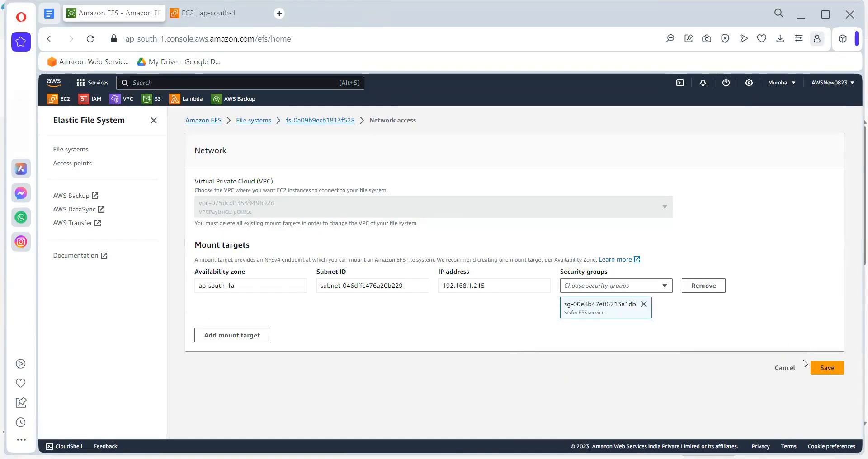
left_click(827, 367)
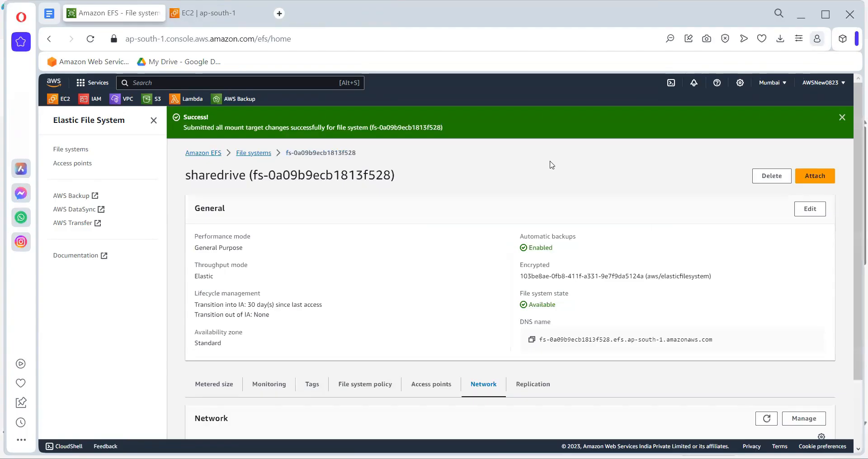